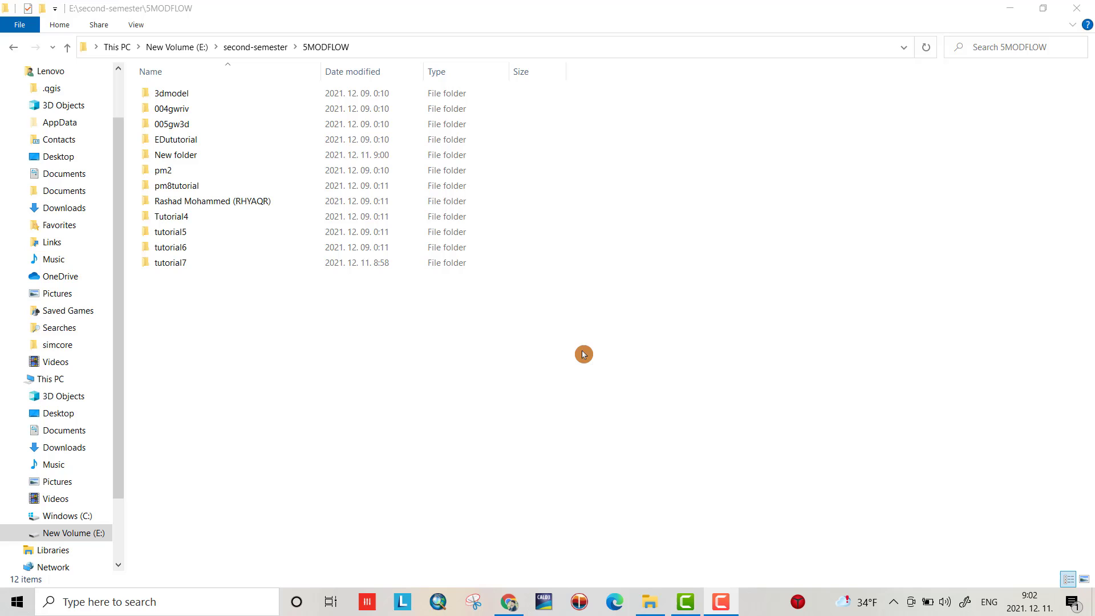
Step: Copy all 92 items from the tutorial6 folder into the tutorial7 folder
{"action": "double_click", "coordinate": [171, 247]}
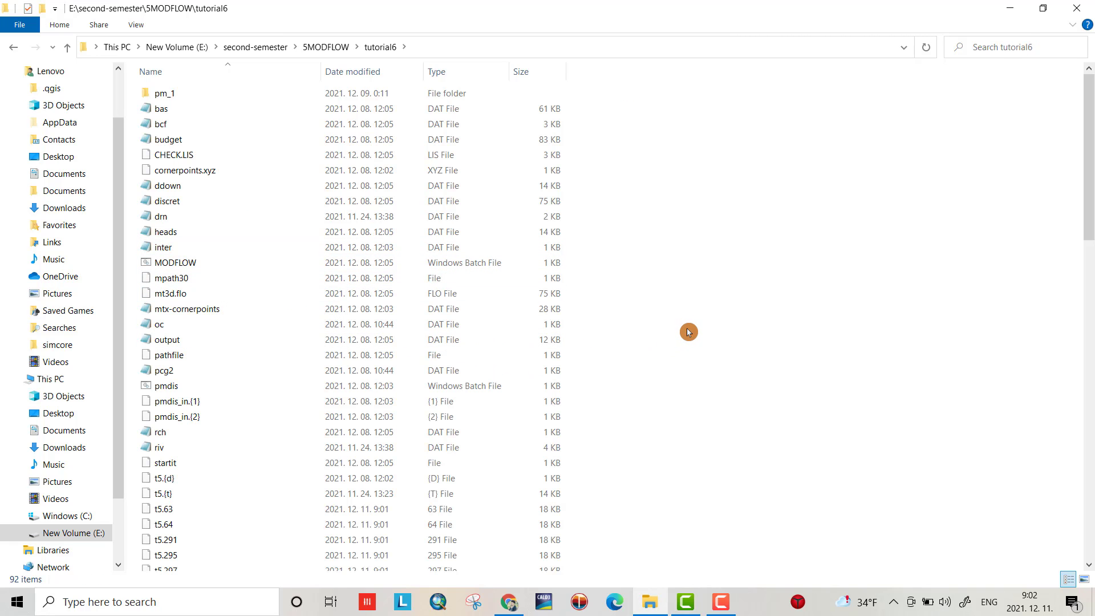
{"action": "key", "text": "ctrl+a"}
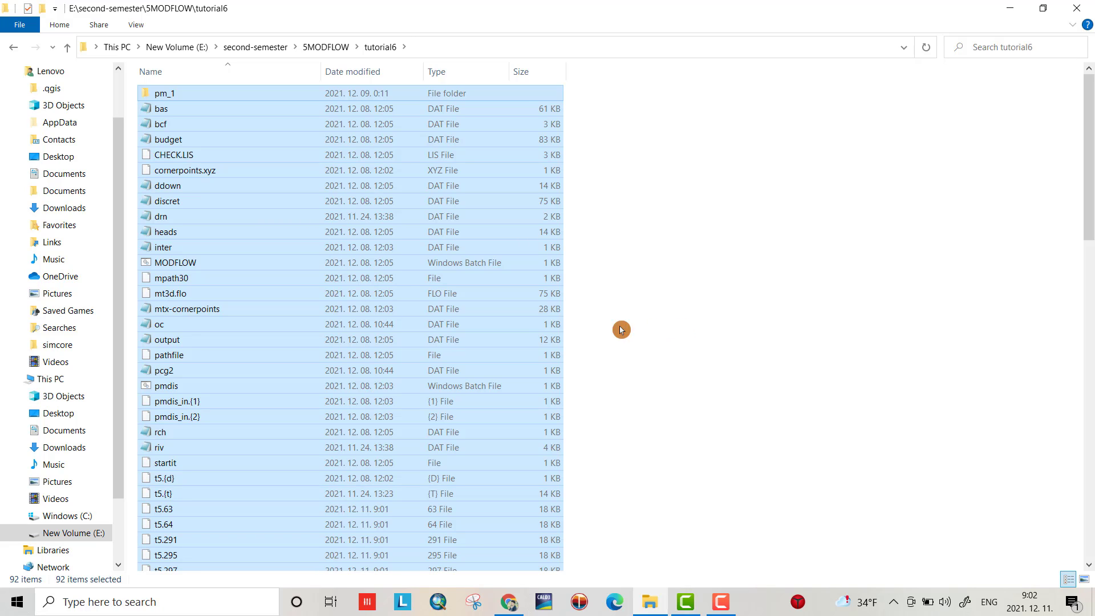
{"action": "left_click", "coordinate": [68, 48]}
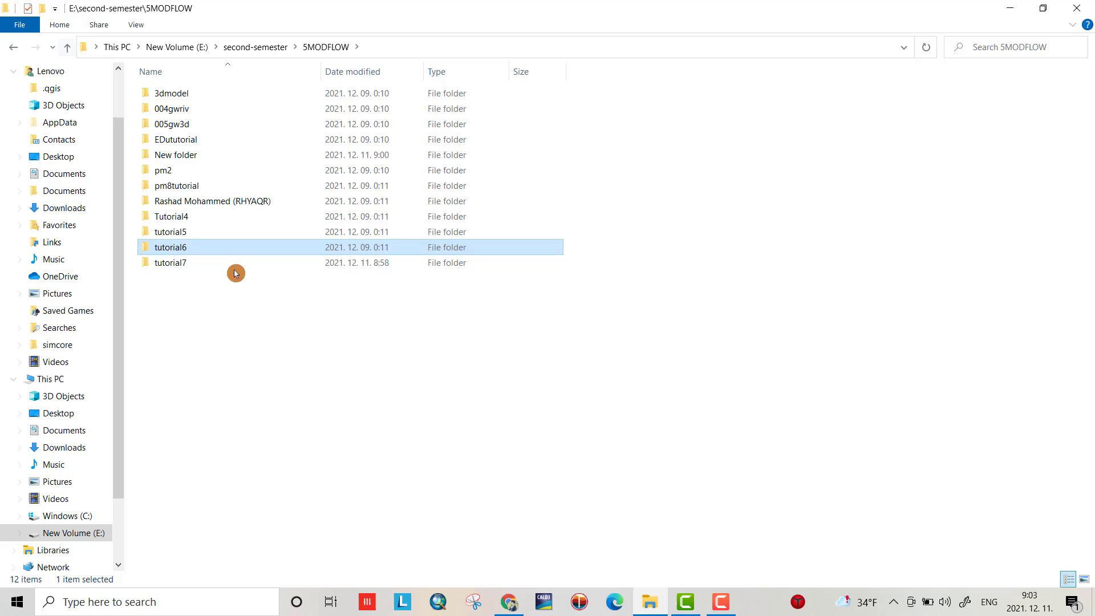
{"action": "double_click", "coordinate": [203, 271]}
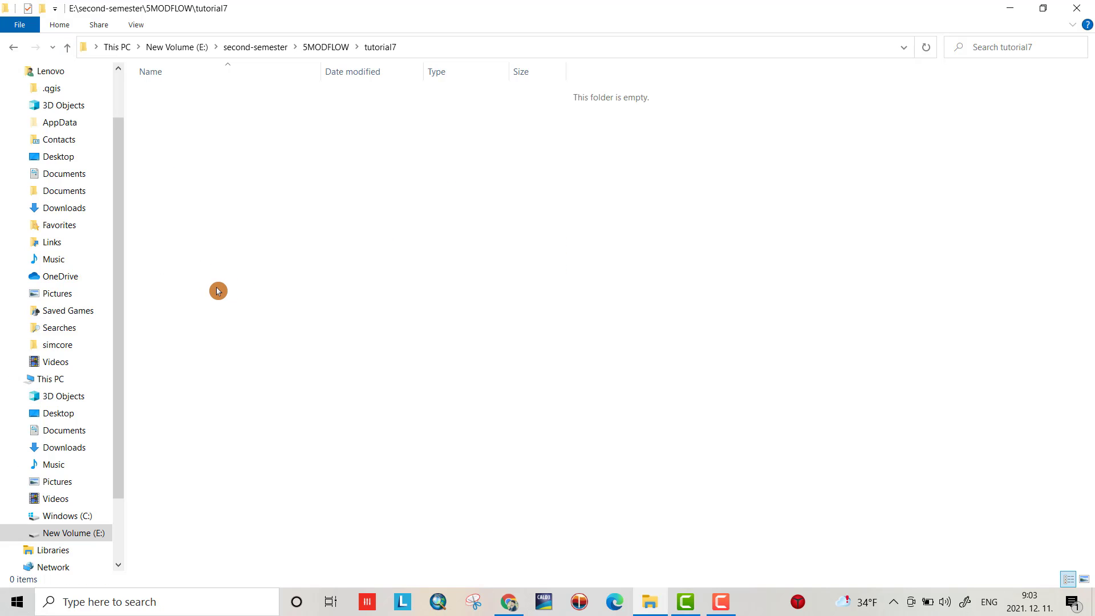
{"action": "key", "text": "ctrl+v"}
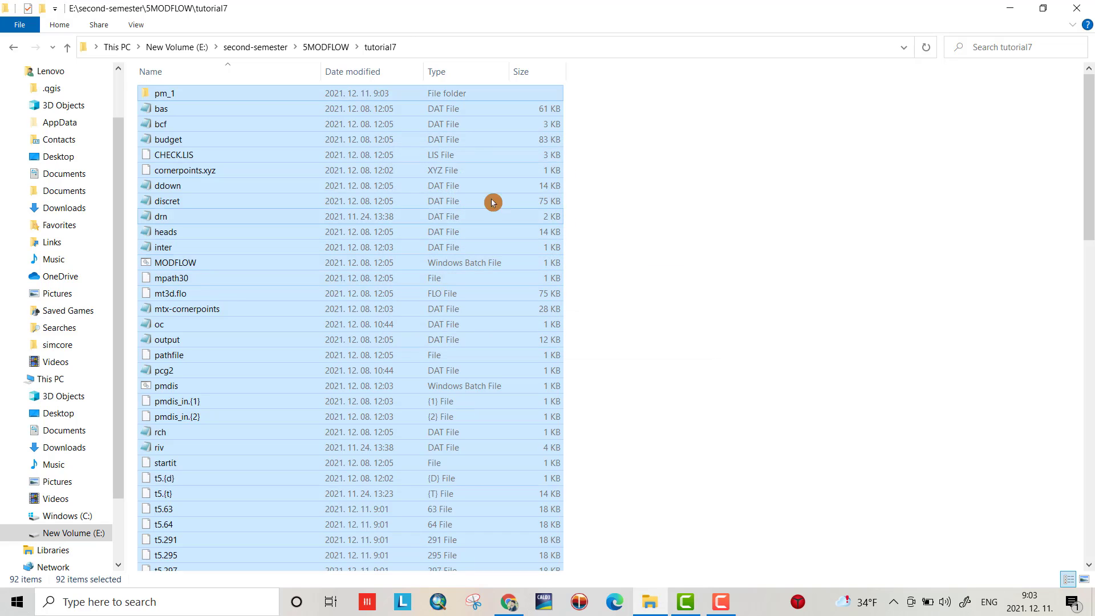
{"action": "left_click", "coordinate": [704, 200]}
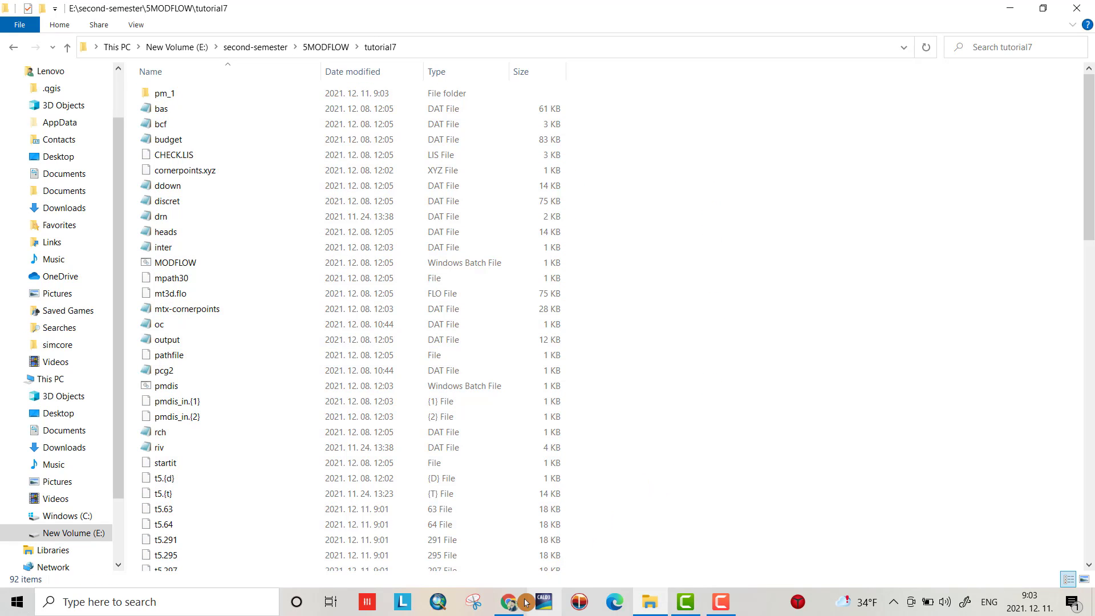
Step: Launch Processing Modflow and load the t5.pm5 model from the tutorial7 folder
{"action": "left_click", "coordinate": [157, 602]}
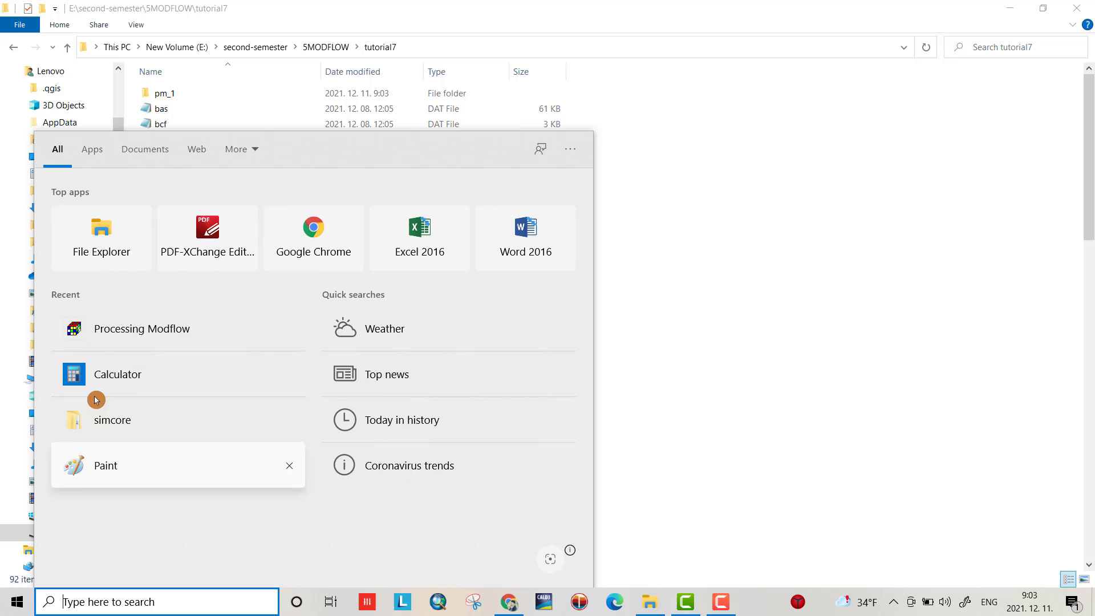
{"action": "left_click", "coordinate": [94, 326]}
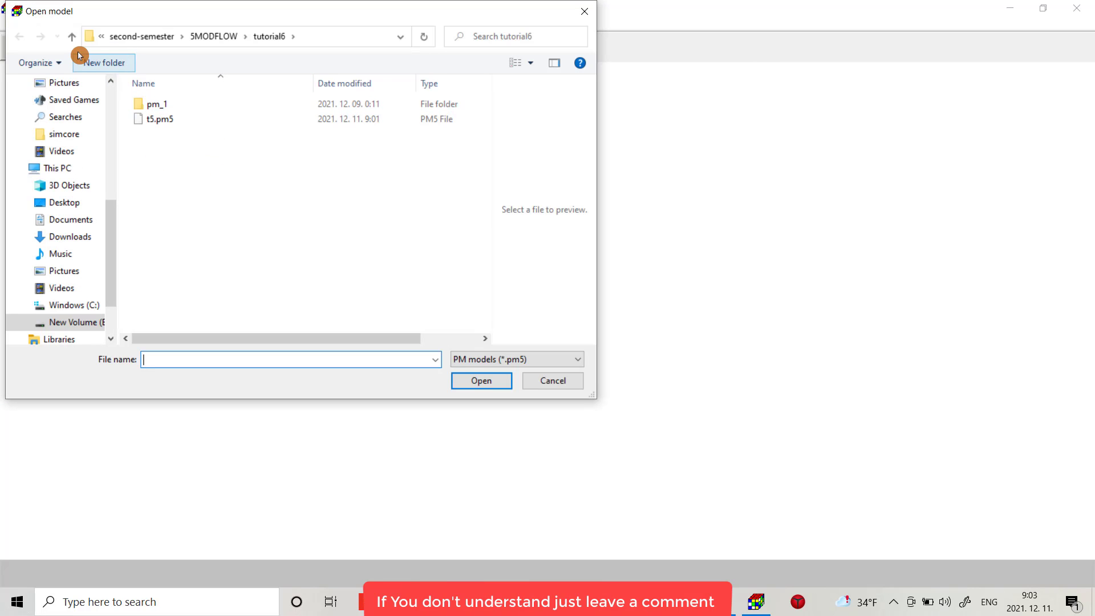
{"action": "left_click", "coordinate": [72, 36]}
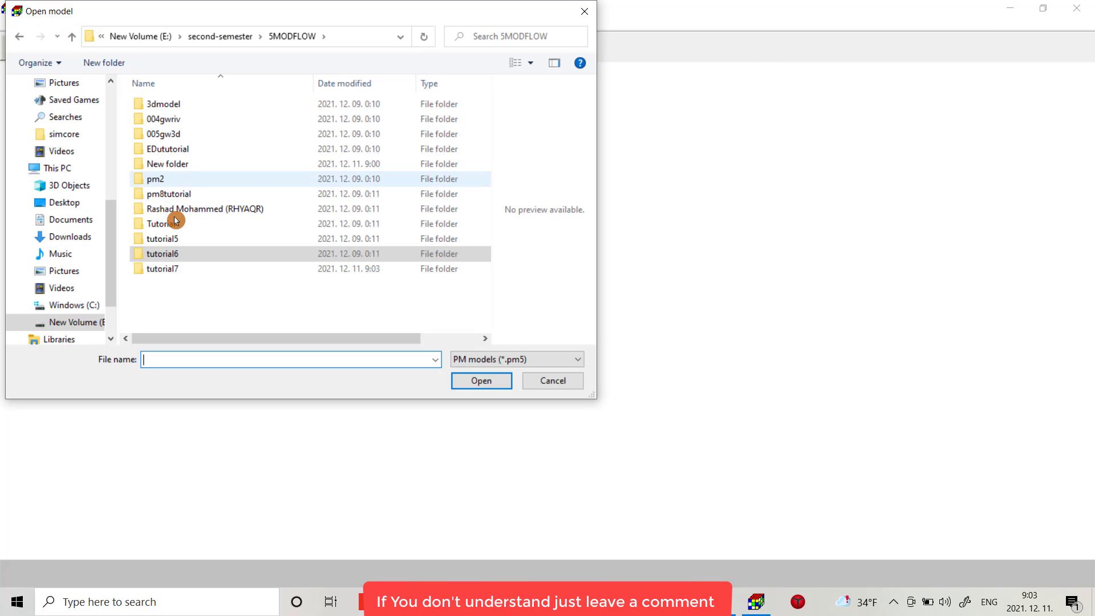
{"action": "double_click", "coordinate": [174, 271]}
{"action": "left_click", "coordinate": [159, 119]}
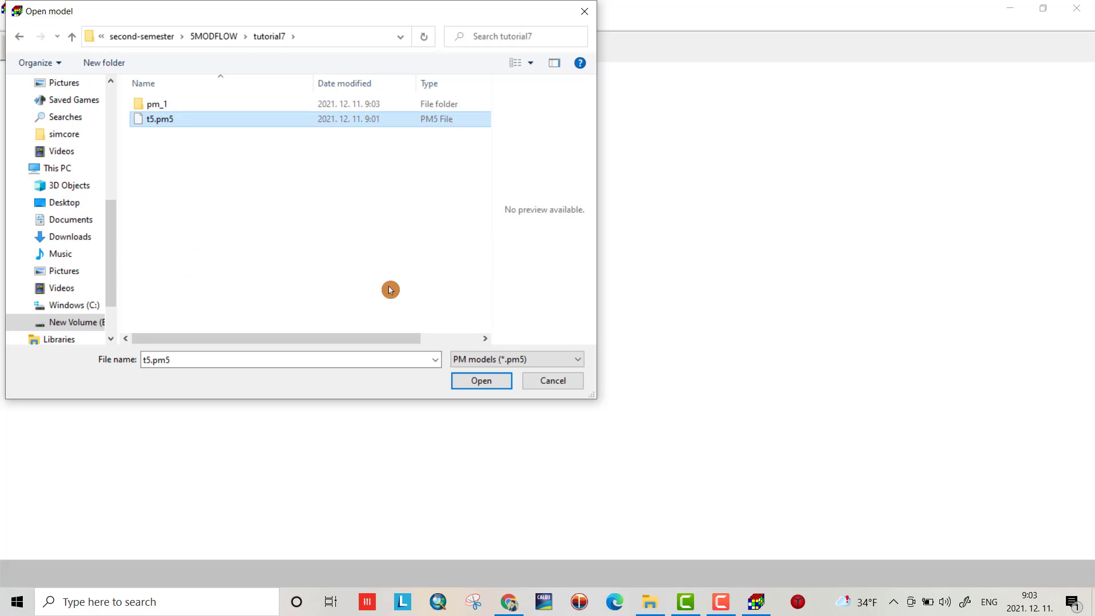
{"action": "left_click", "coordinate": [482, 381]}
{"action": "type", "text": "3D mod"}
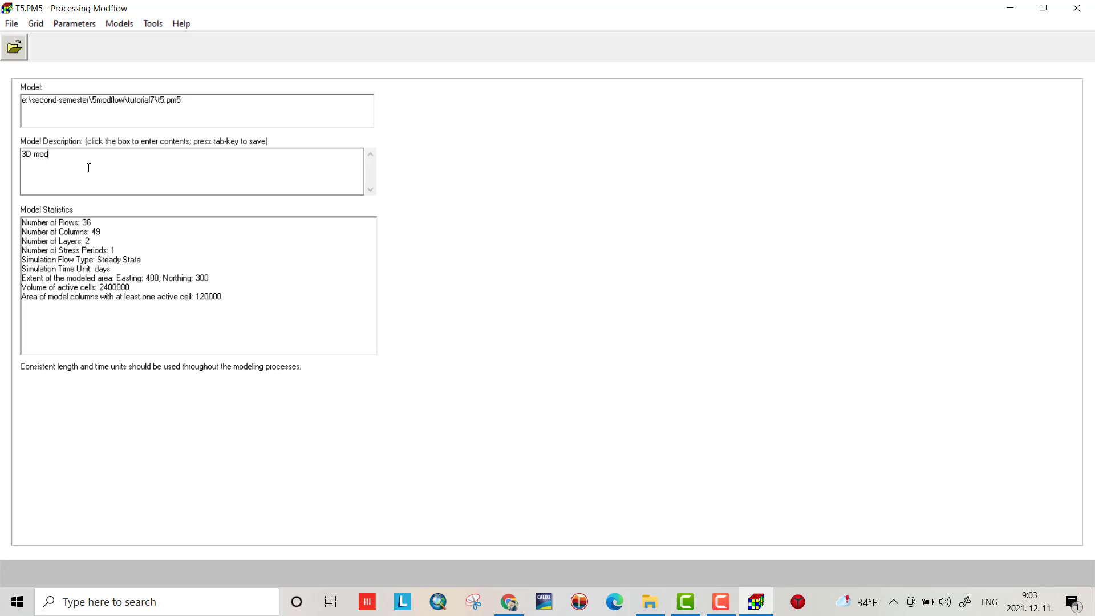
{"action": "type", "text": "ell groundwater flow with inactive cells"}
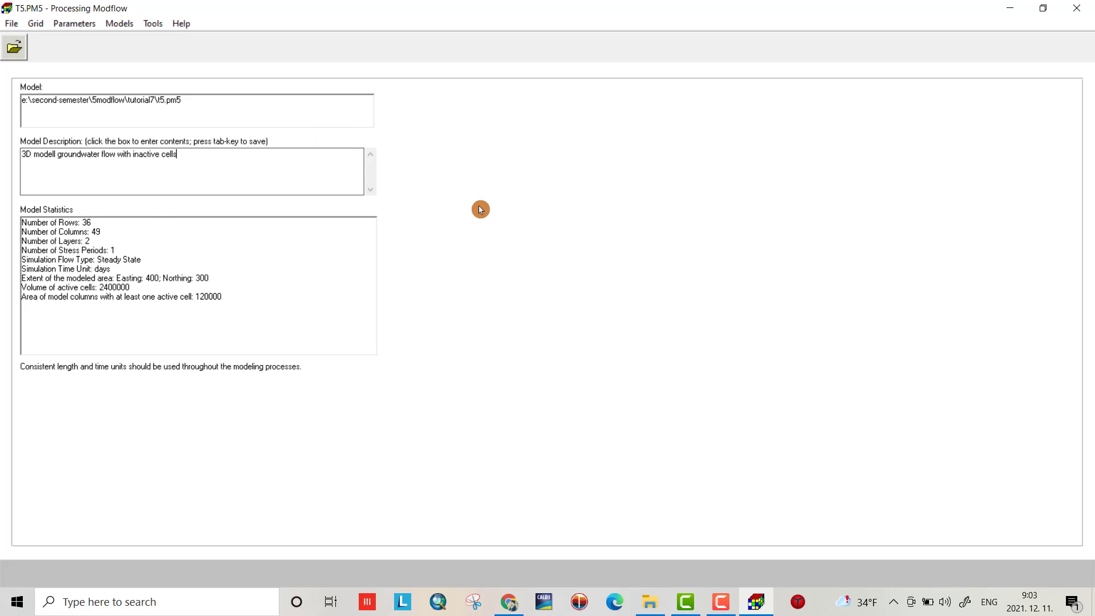
Step: Bring up the IBOUND cell-status grid editor for layer 1
{"action": "left_click", "coordinate": [38, 23]}
{"action": "mouse_move", "coordinate": [68, 72]}
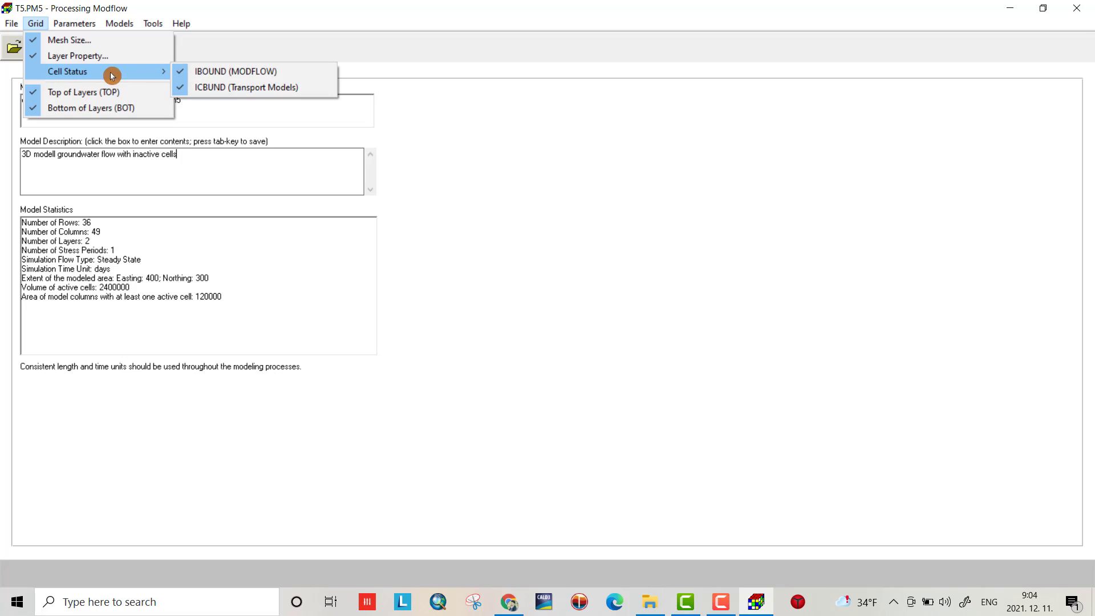
{"action": "left_click", "coordinate": [236, 70]}
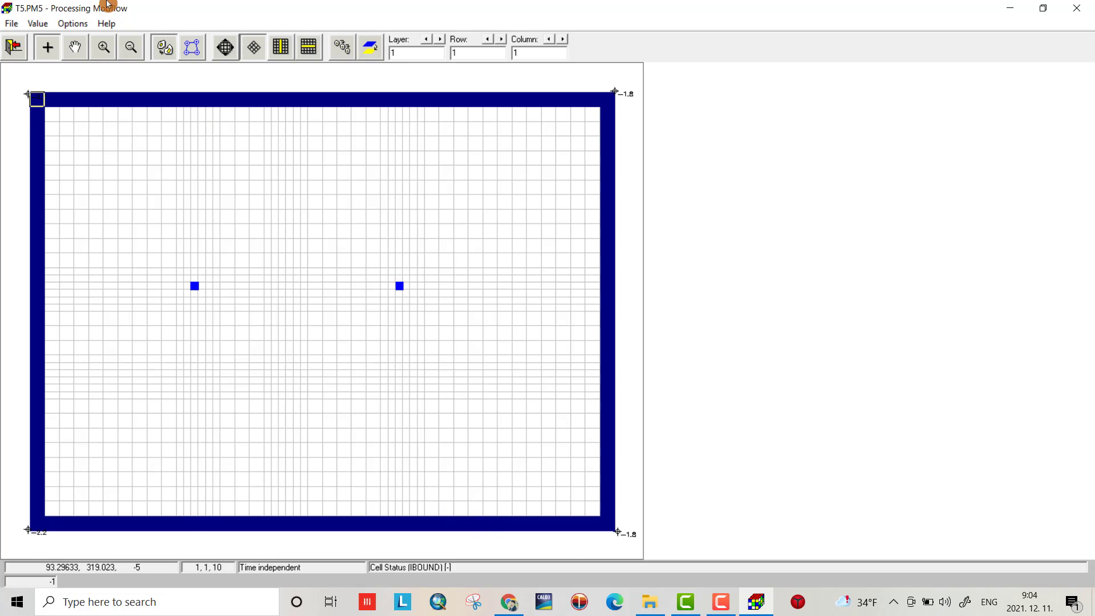
Step: Draw a closed curved zone polygon along the top edge of the grid
{"action": "left_click", "coordinate": [190, 48]}
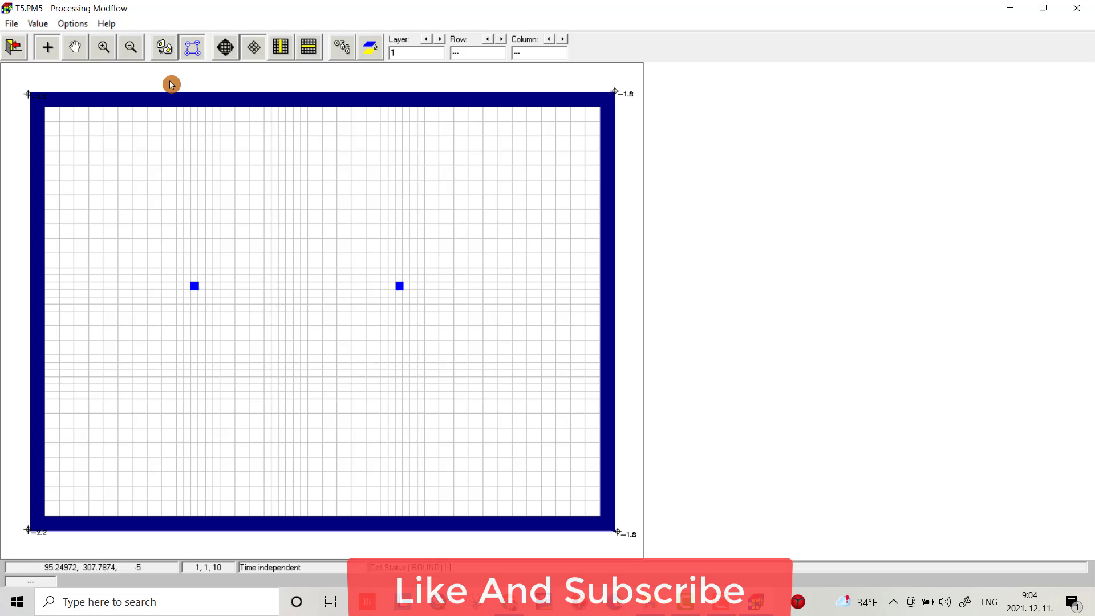
{"action": "left_click", "coordinate": [159, 85]}
{"action": "left_click", "coordinate": [170, 126]}
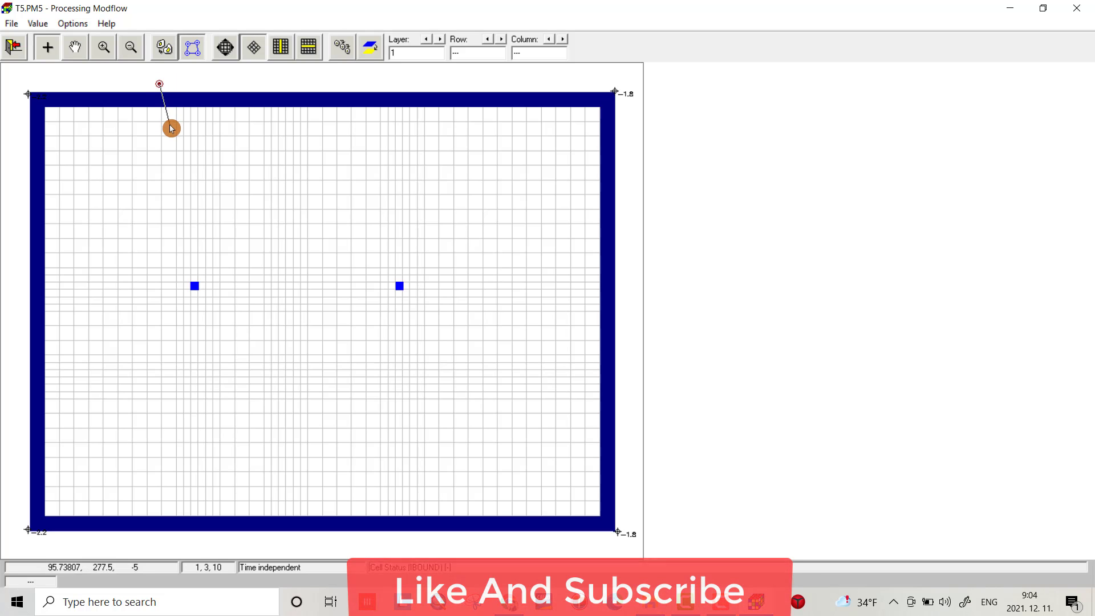
{"action": "left_click", "coordinate": [203, 165]}
{"action": "left_click", "coordinate": [281, 177]}
{"action": "left_click", "coordinate": [369, 179]}
{"action": "left_click", "coordinate": [429, 167]}
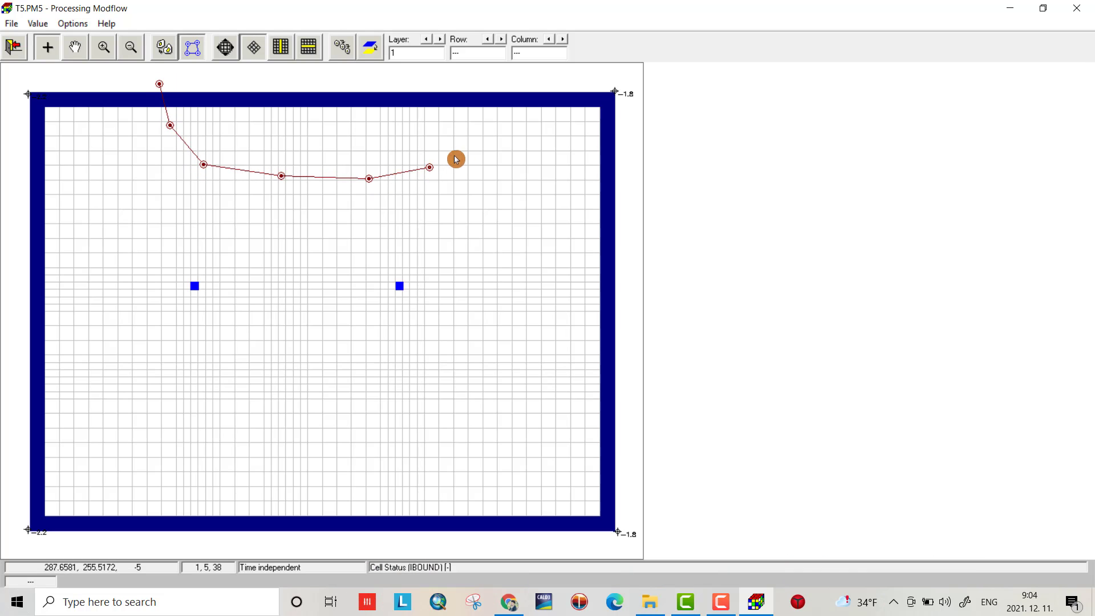
{"action": "left_click", "coordinate": [474, 144]}
{"action": "left_click", "coordinate": [496, 123]}
{"action": "left_click", "coordinate": [508, 83]}
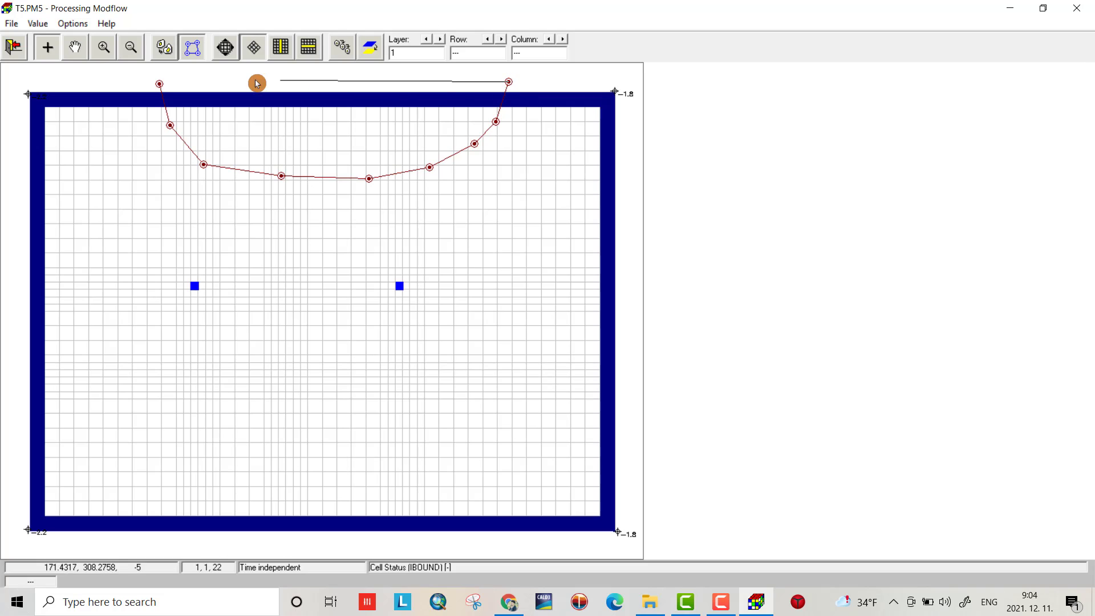
{"action": "left_click", "coordinate": [162, 83]}
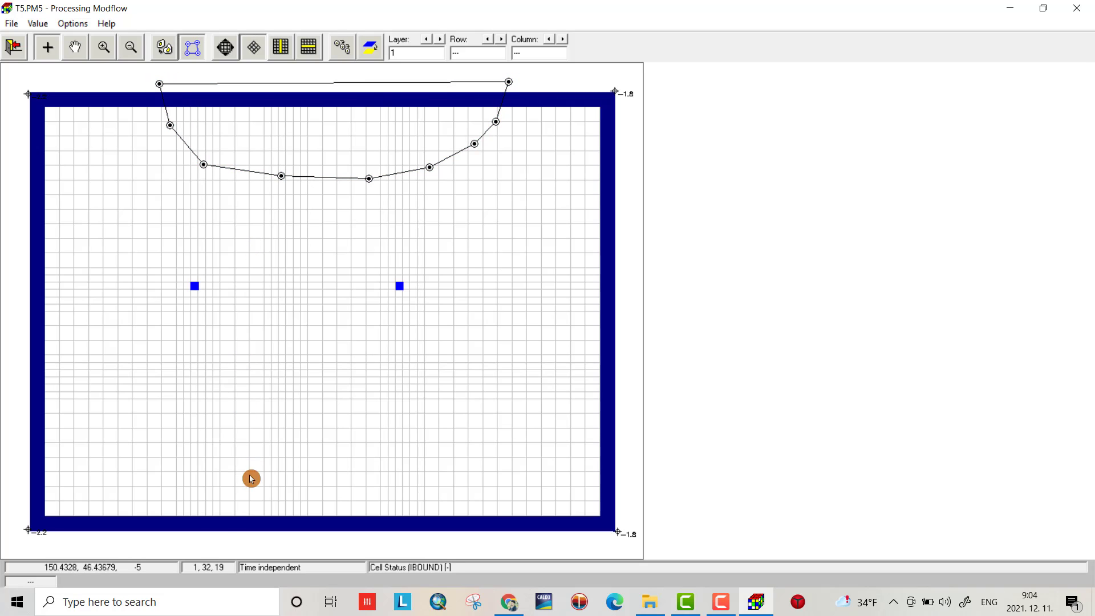
Step: Draw a second closed curved zone polygon along the bottom edge of the grid
{"action": "left_click", "coordinate": [191, 538]}
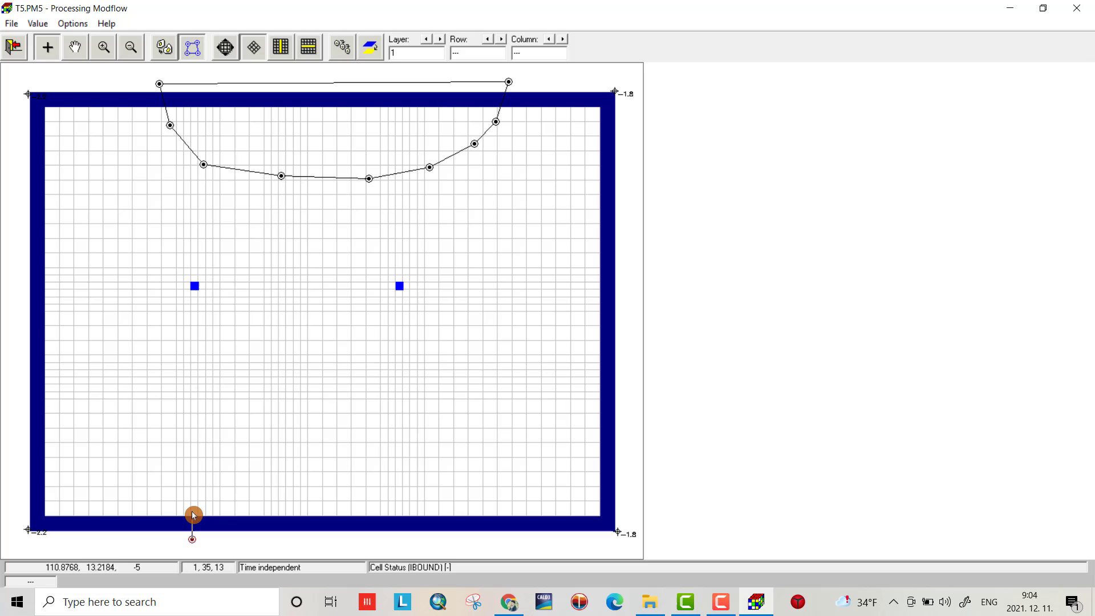
{"action": "left_click", "coordinate": [193, 510]}
{"action": "left_click", "coordinate": [260, 483]}
{"action": "left_click", "coordinate": [387, 485]}
{"action": "left_click", "coordinate": [468, 492]}
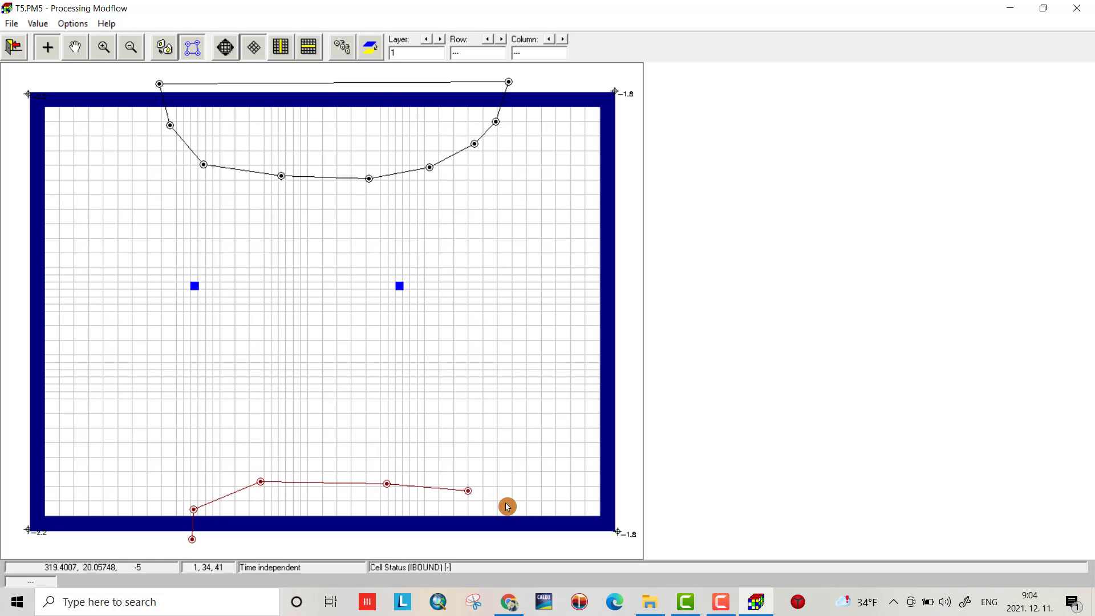
{"action": "left_click", "coordinate": [528, 516]}
{"action": "left_click", "coordinate": [539, 542]}
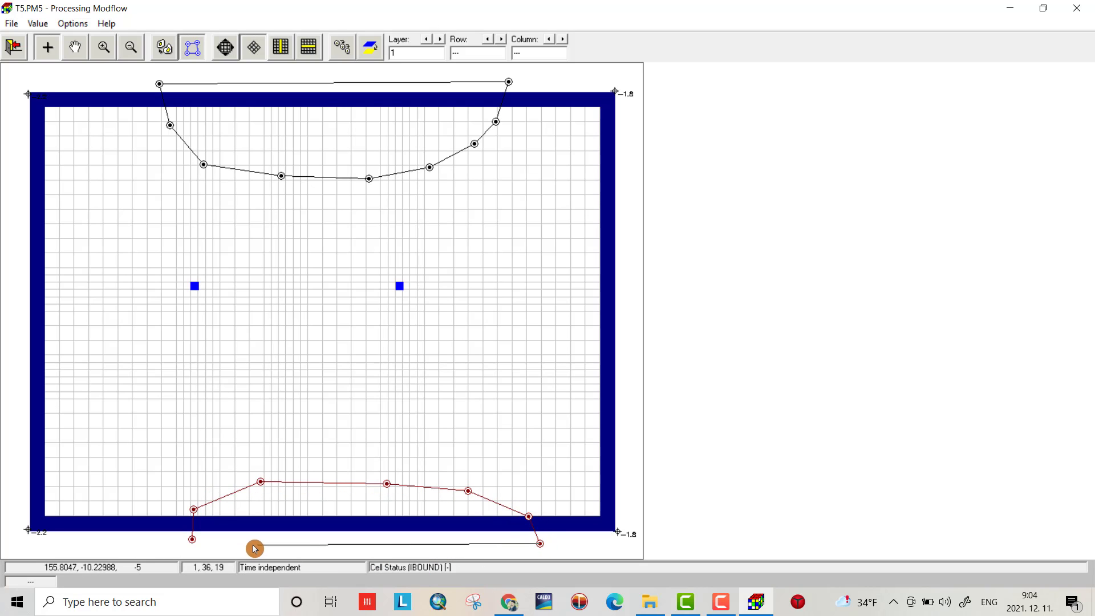
{"action": "left_click", "coordinate": [193, 541]}
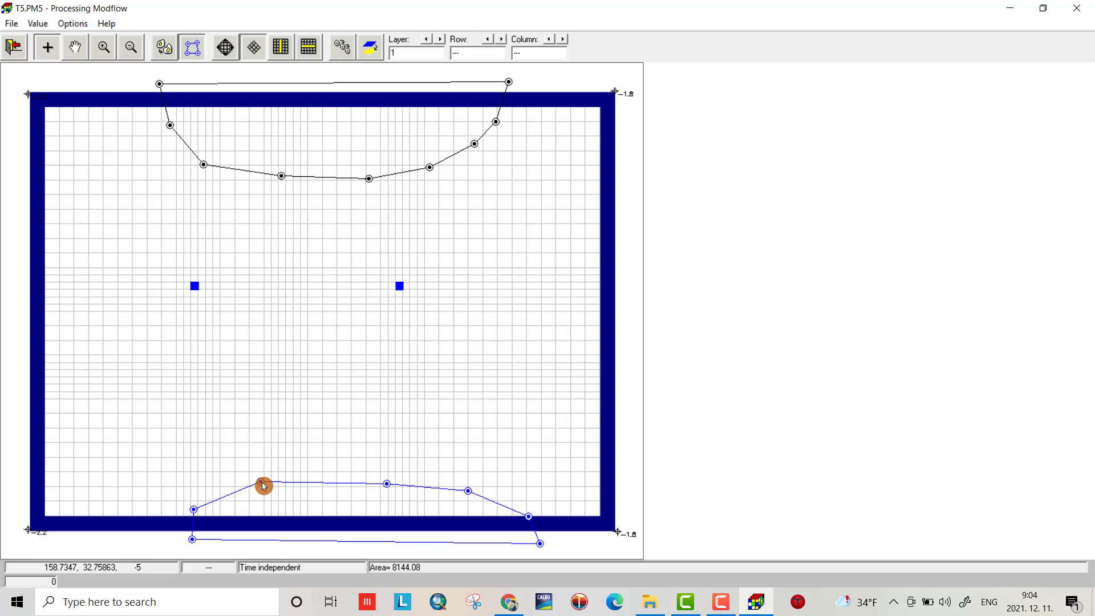
Step: Reshape the bottom polygon's vertices, pulling its corner below the grid
{"action": "left_click_drag", "start_coordinate": [263, 486], "coordinate": [265, 446]}
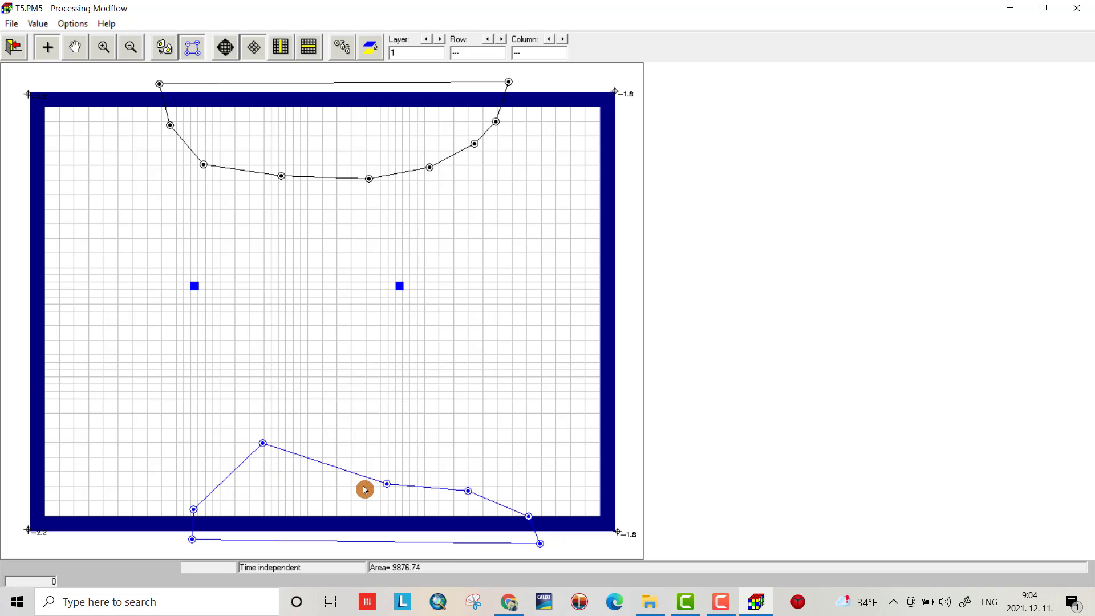
{"action": "left_click_drag", "start_coordinate": [386, 484], "coordinate": [400, 448]}
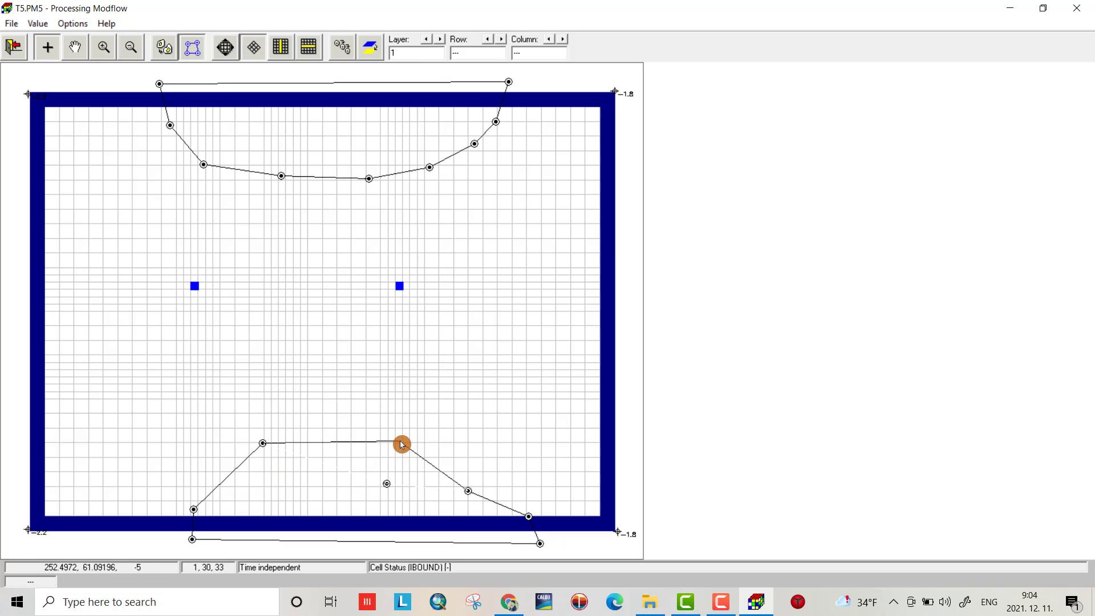
{"action": "left_click_drag", "start_coordinate": [468, 490], "coordinate": [495, 476]}
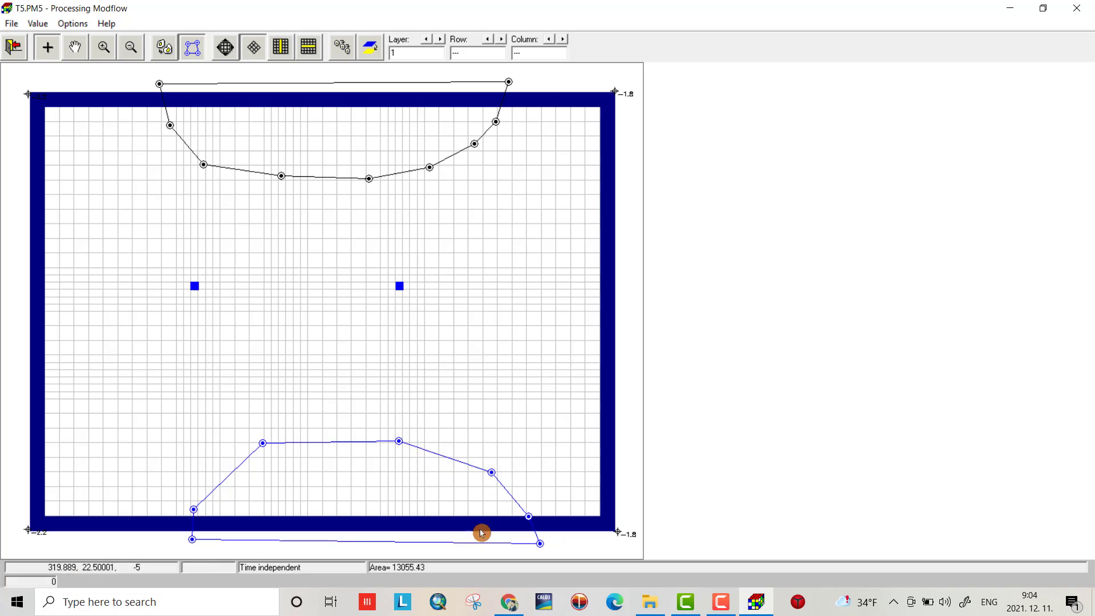
{"action": "left_click", "coordinate": [198, 511]}
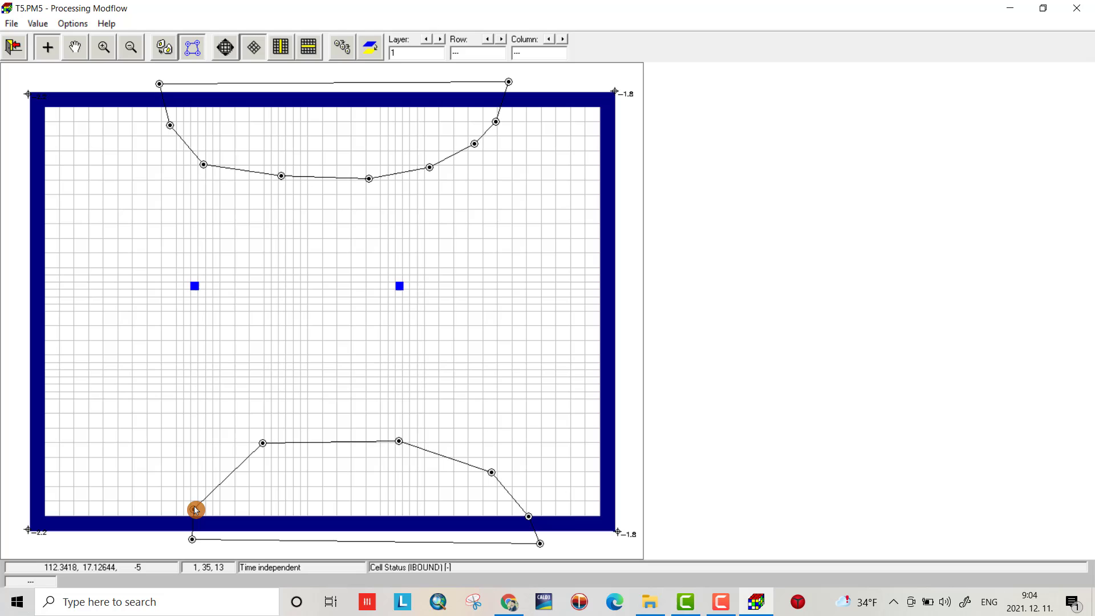
{"action": "left_click_drag", "start_coordinate": [197, 512], "coordinate": [186, 471]}
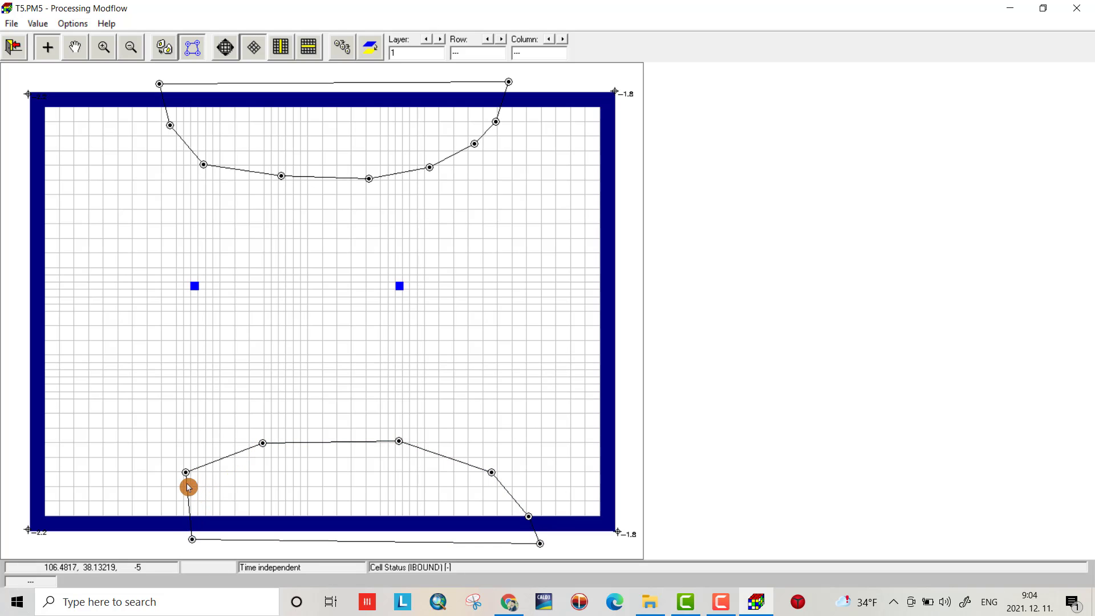
{"action": "left_click_drag", "start_coordinate": [194, 543], "coordinate": [141, 544]}
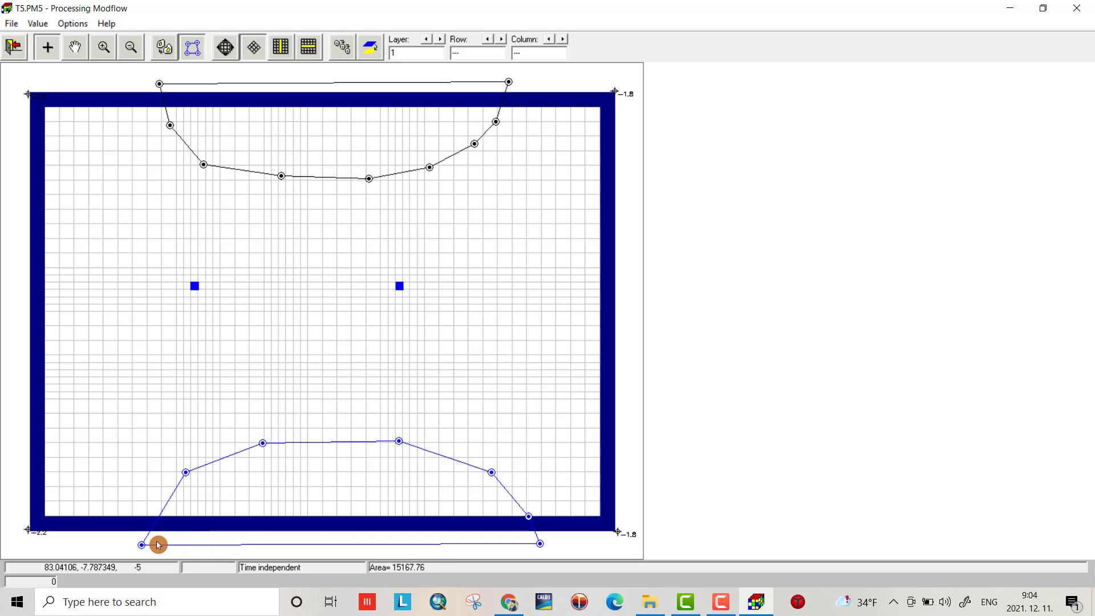
Step: Assign IBOUND 0 (inactive) to the cells inside both the lower and upper polygons
{"action": "right_click", "coordinate": [340, 490]}
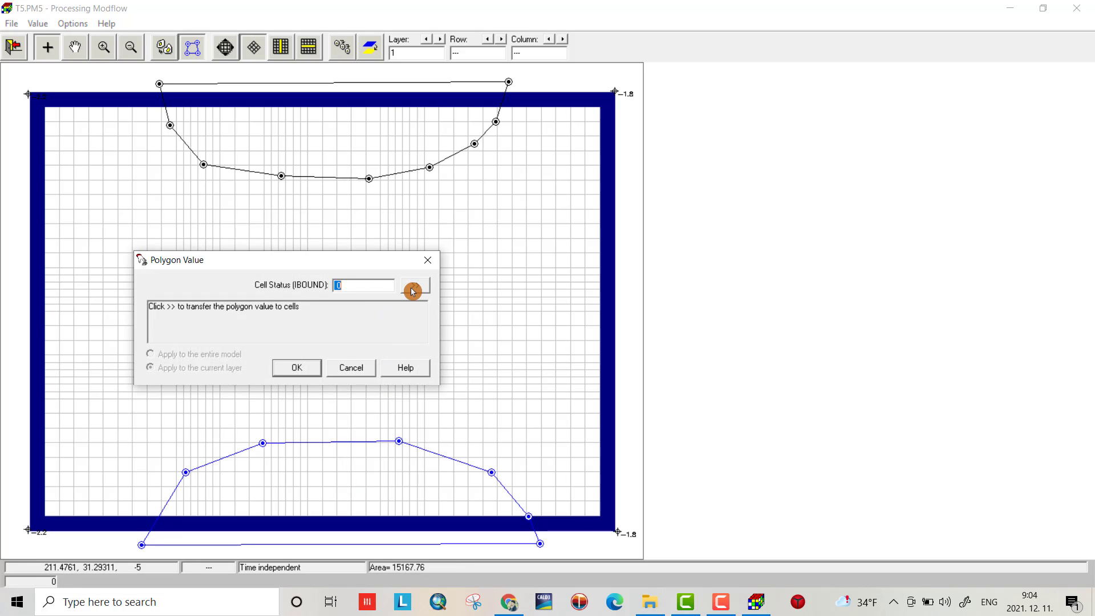
{"action": "left_click", "coordinate": [412, 291]}
{"action": "left_click", "coordinate": [296, 367]}
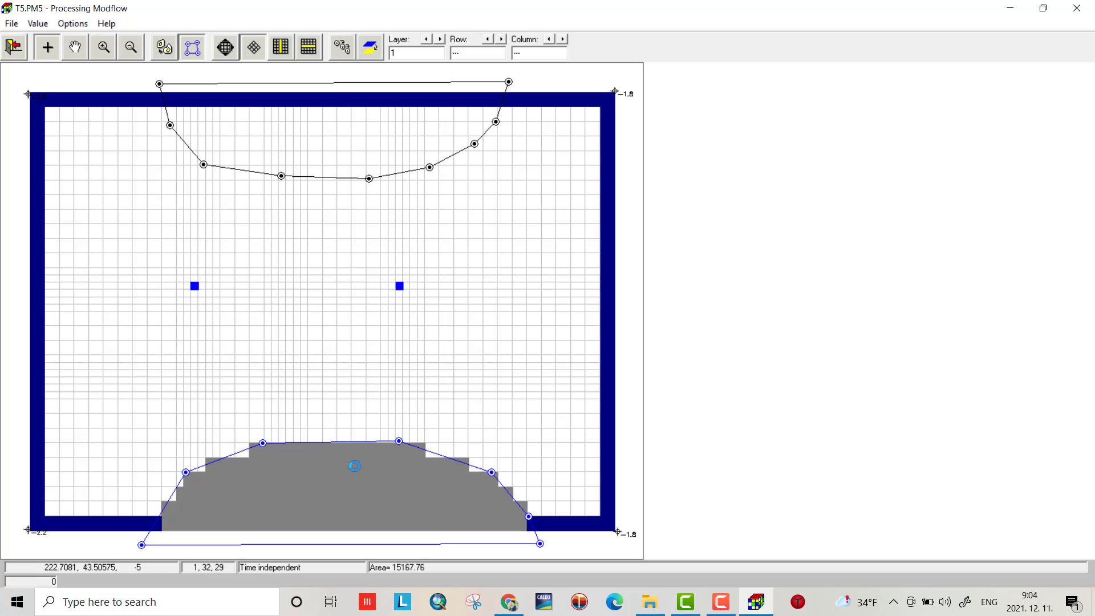
{"action": "left_click", "coordinate": [354, 132]}
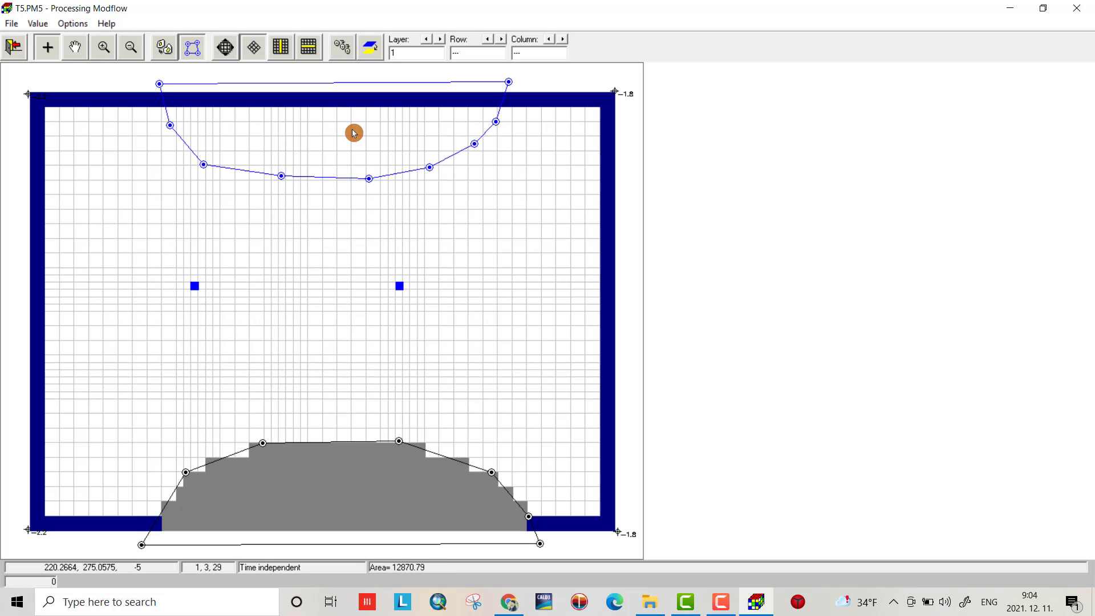
{"action": "right_click", "coordinate": [353, 133]}
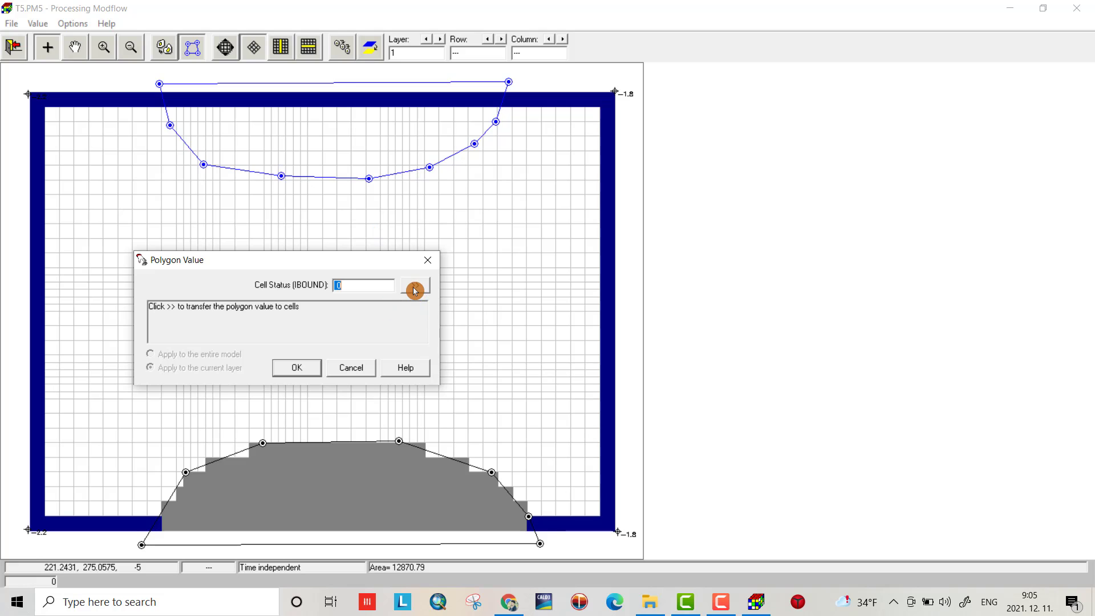
{"action": "left_click", "coordinate": [415, 289]}
{"action": "left_click", "coordinate": [296, 367]}
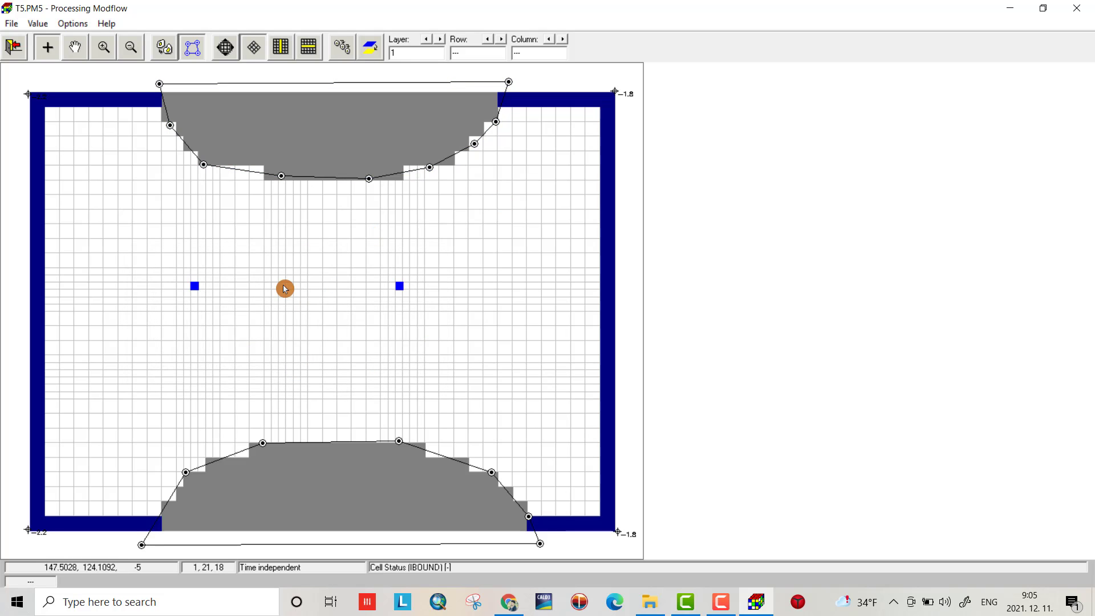
{"action": "left_click", "coordinate": [346, 89]}
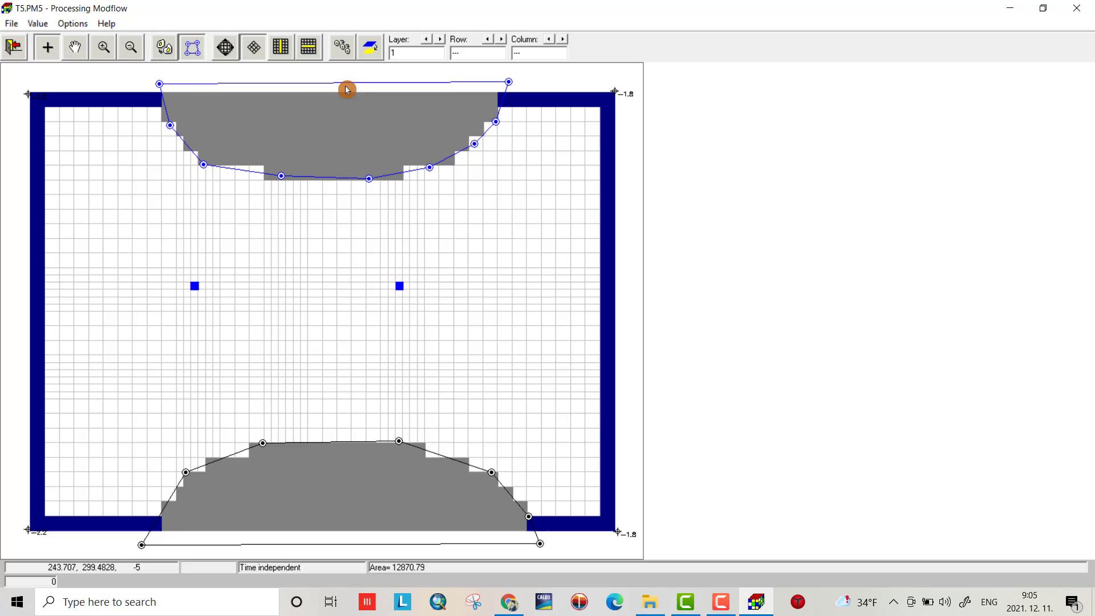
{"action": "left_click", "coordinate": [53, 47]}
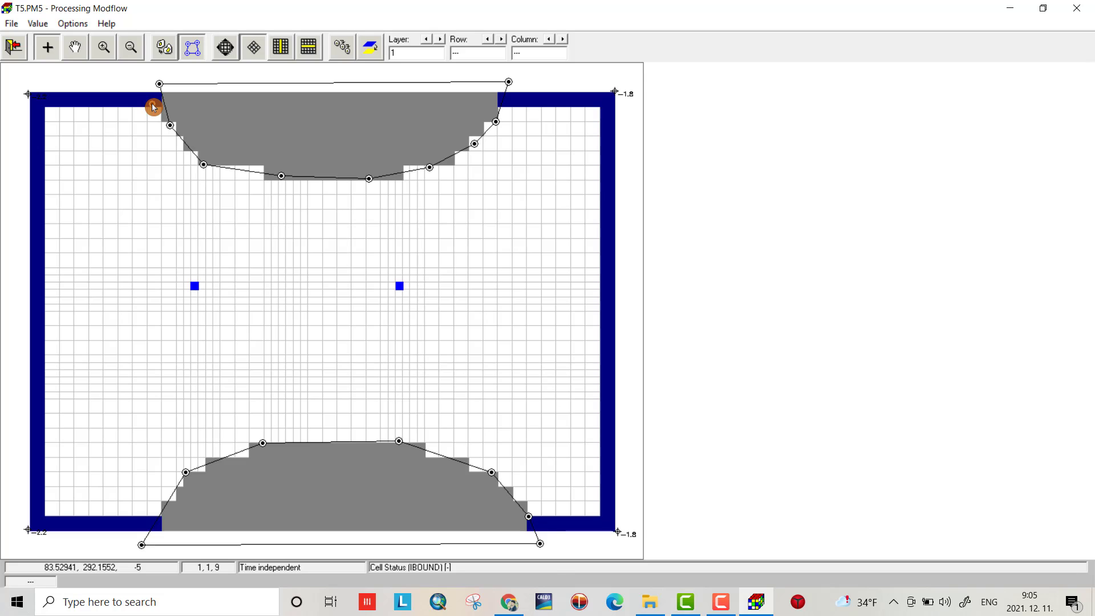
Step: In cell mode, set the four corner boundary cells back to 1 (active) across both layers
{"action": "left_click", "coordinate": [164, 46]}
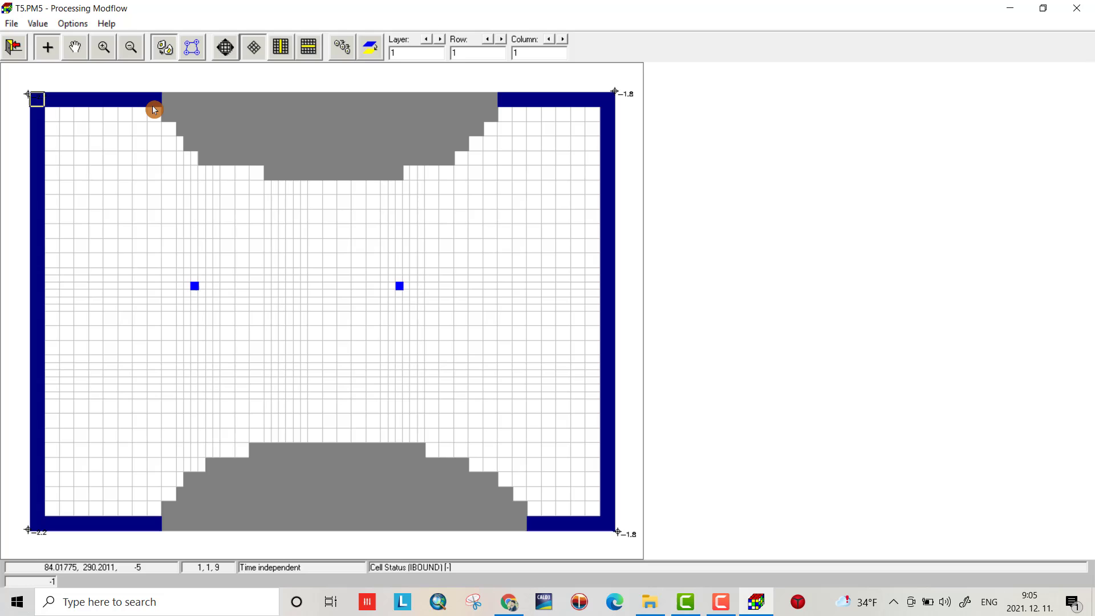
{"action": "left_click", "coordinate": [154, 101]}
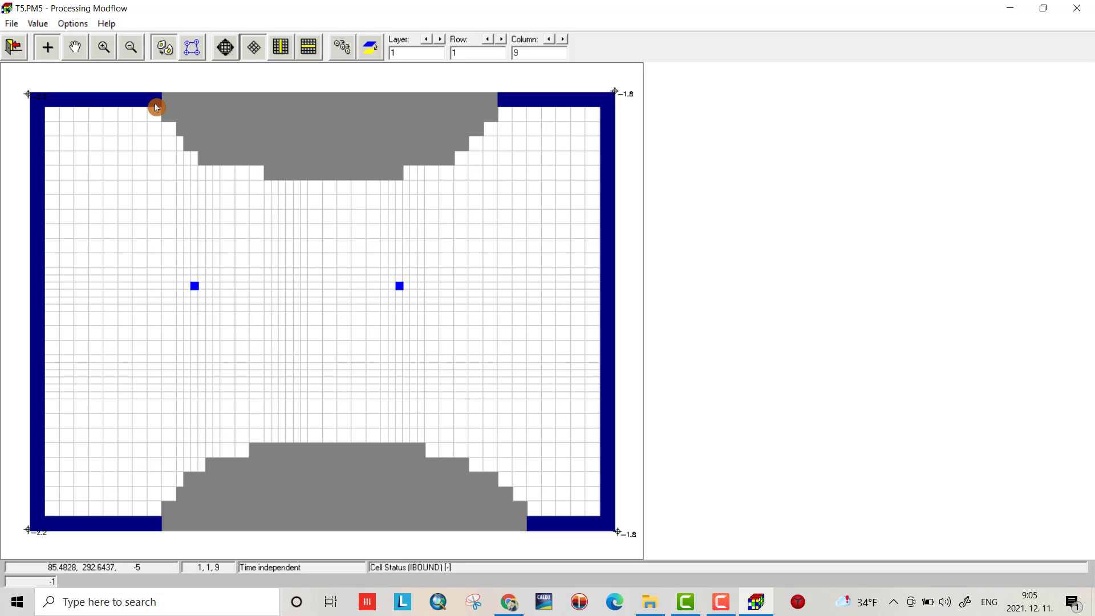
{"action": "double_click", "coordinate": [156, 106]}
{"action": "type", "text": "1"}
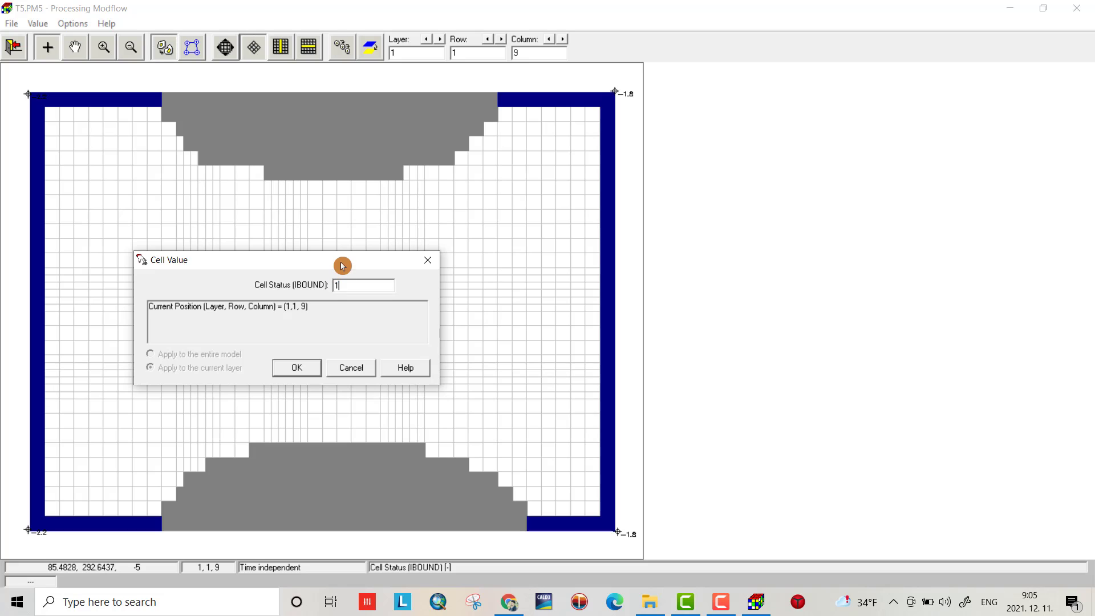
{"action": "left_click", "coordinate": [297, 368]}
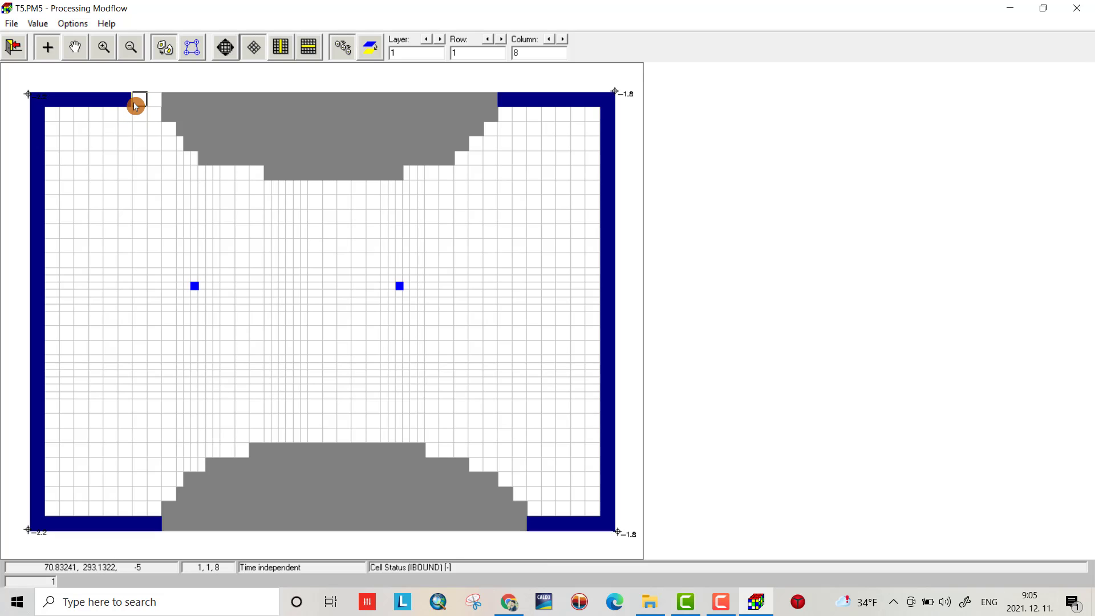
{"action": "key", "text": "Left"}
{"action": "key", "text": "Left"}
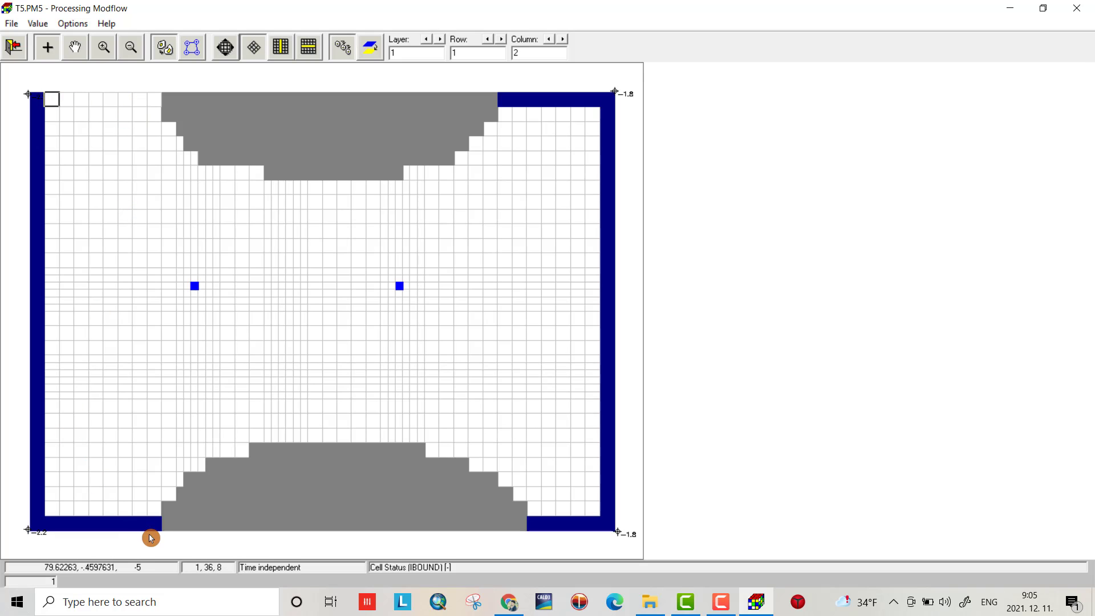
{"action": "left_click", "coordinate": [153, 528]}
{"action": "key", "text": "Left"}
{"action": "key", "text": "Left"}
{"action": "key", "text": "Left"}
{"action": "key", "text": "Left"}
{"action": "key", "text": "Left"}
{"action": "key", "text": "Left"}
{"action": "key", "text": "Left"}
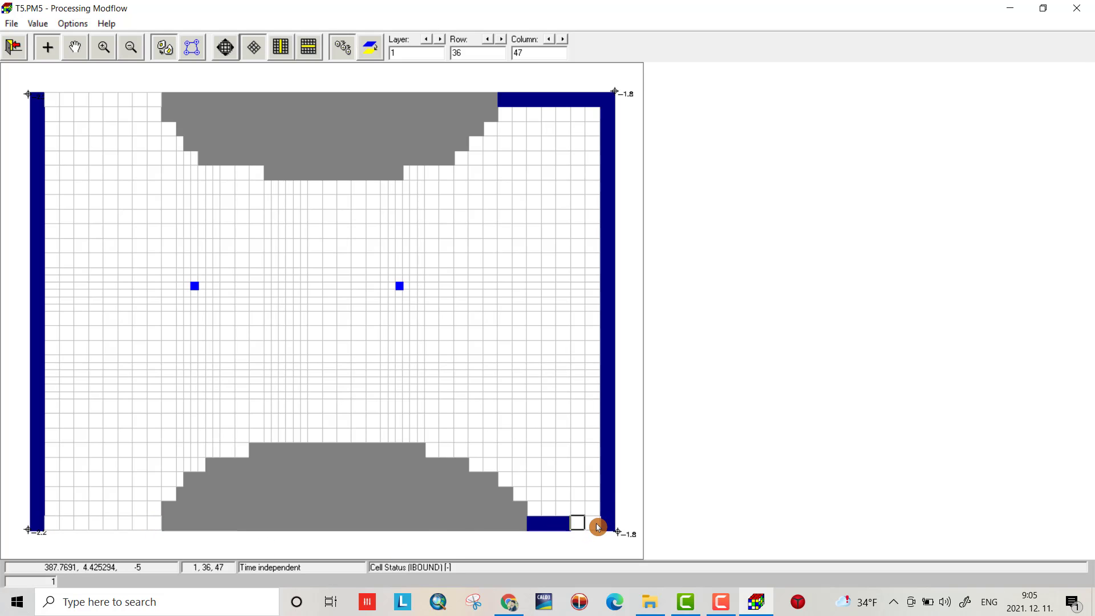
{"action": "key", "text": "Left"}
{"action": "key", "text": "Left"}
{"action": "key", "text": "Left"}
{"action": "left_click", "coordinate": [592, 101]}
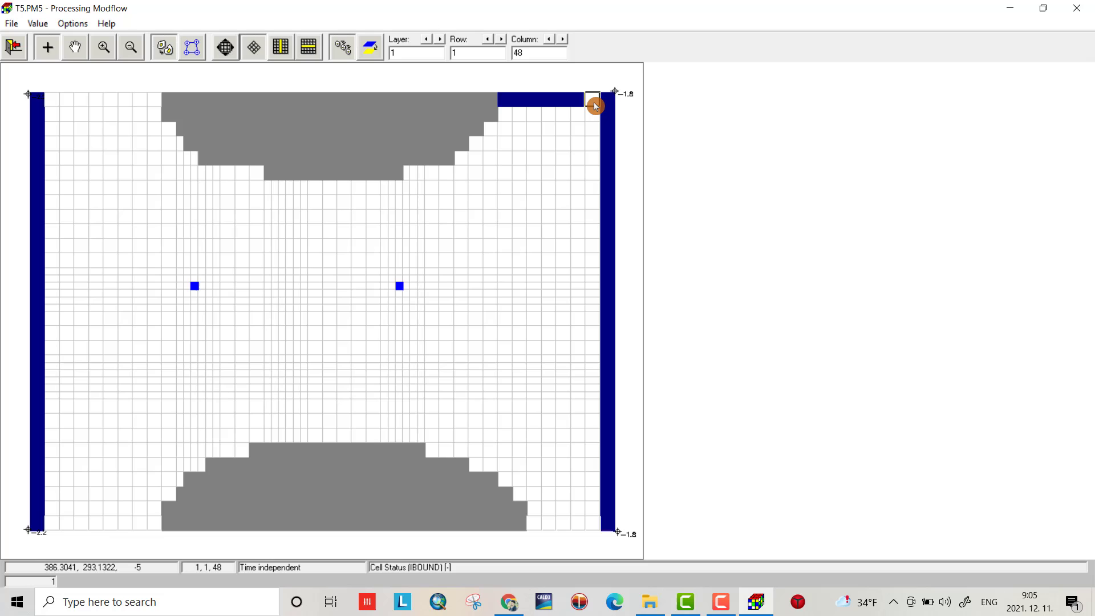
{"action": "key", "text": "Left"}
{"action": "key", "text": "Left"}
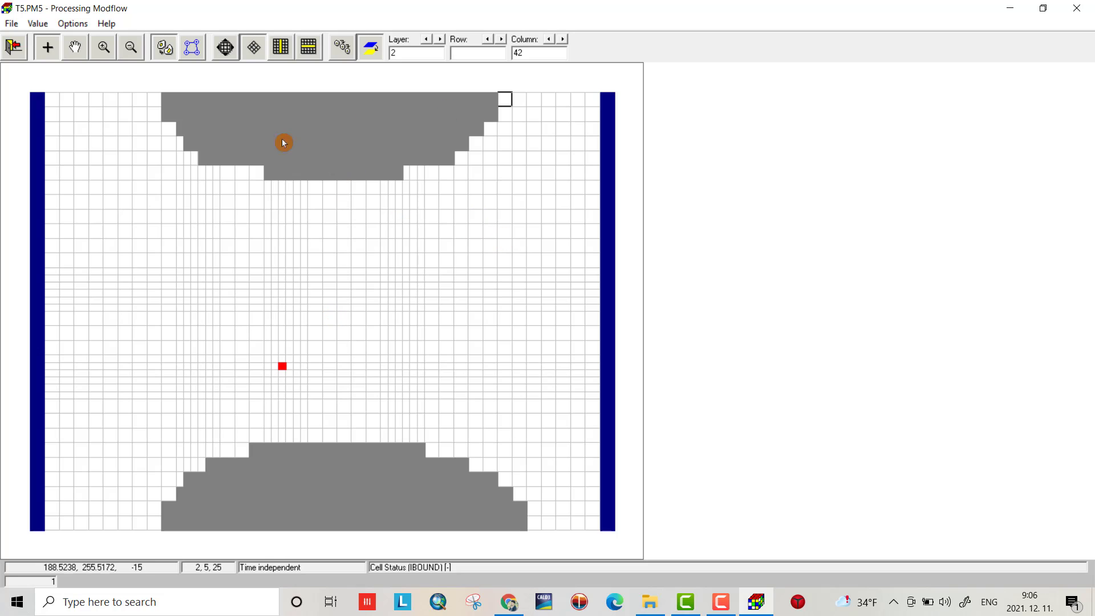
Step: Save the IBOUND changes and deactivate the unneeded flow package
{"action": "left_click", "coordinate": [12, 50]}
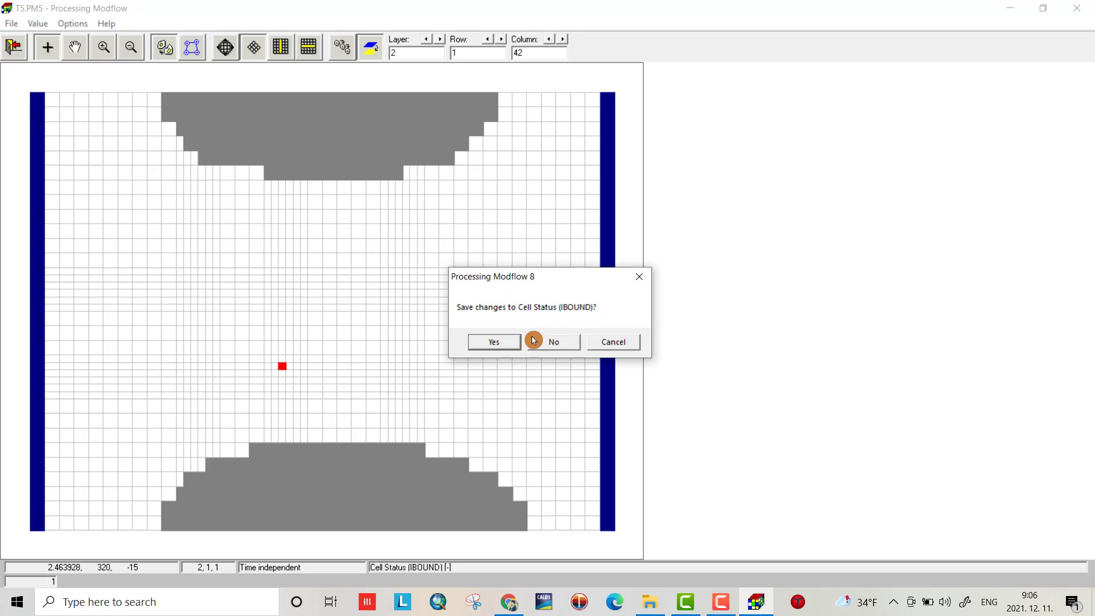
{"action": "left_click", "coordinate": [491, 342]}
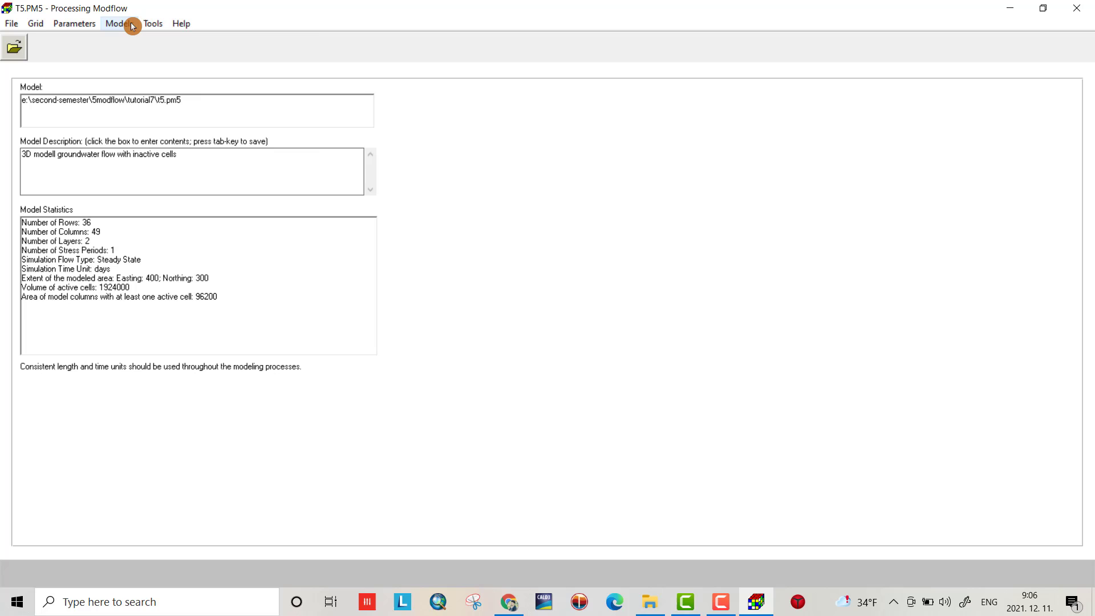
{"action": "left_click", "coordinate": [131, 24]}
{"action": "mouse_move", "coordinate": [181, 41]}
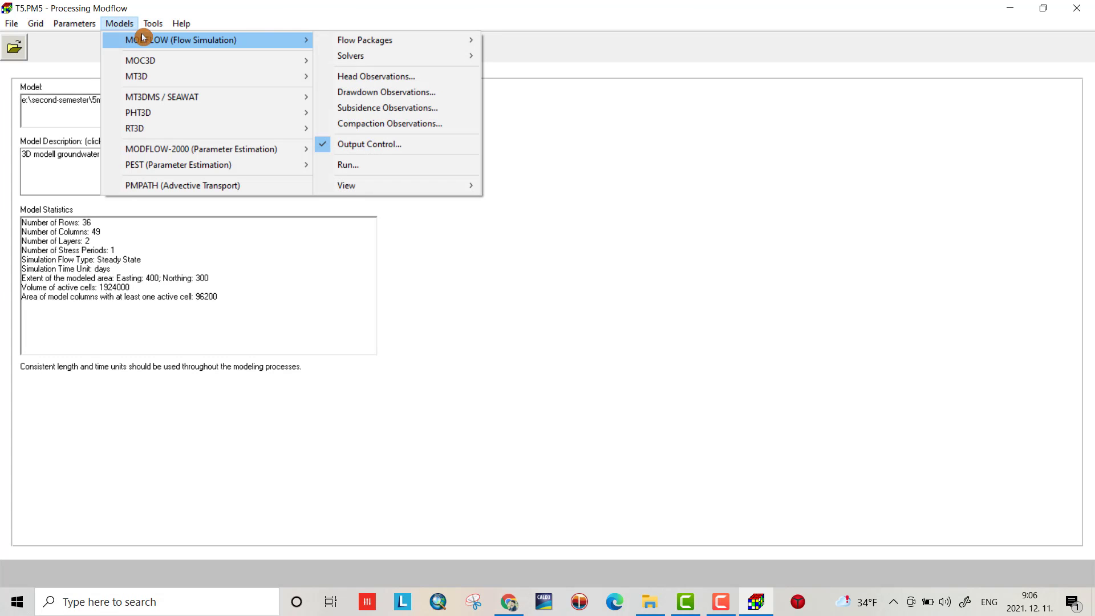
{"action": "mouse_move", "coordinate": [364, 40]}
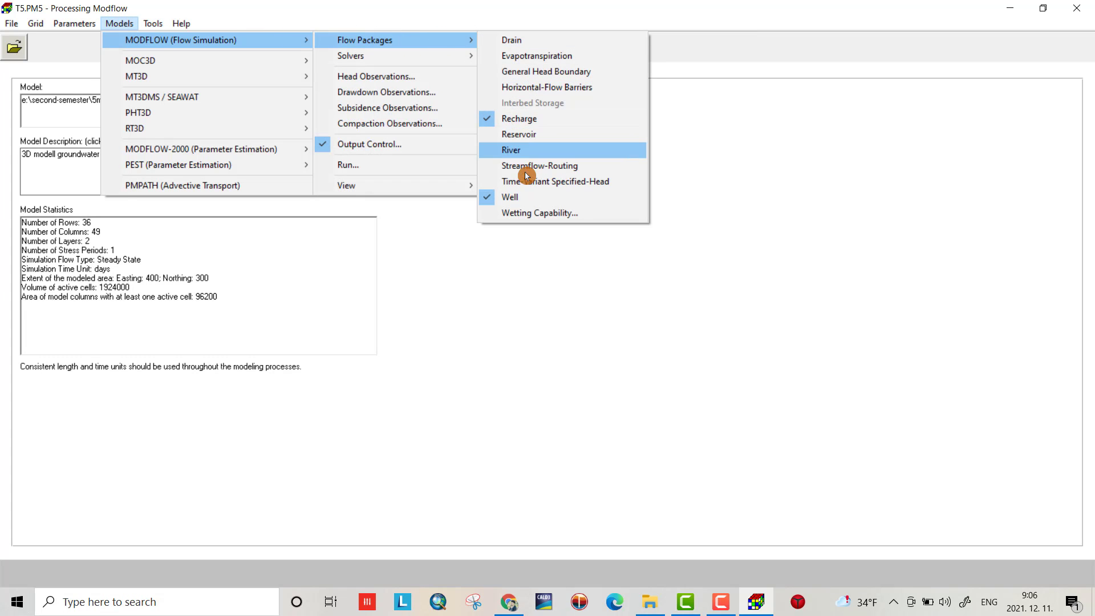
{"action": "left_click", "coordinate": [511, 197]}
{"action": "left_click", "coordinate": [475, 283]}
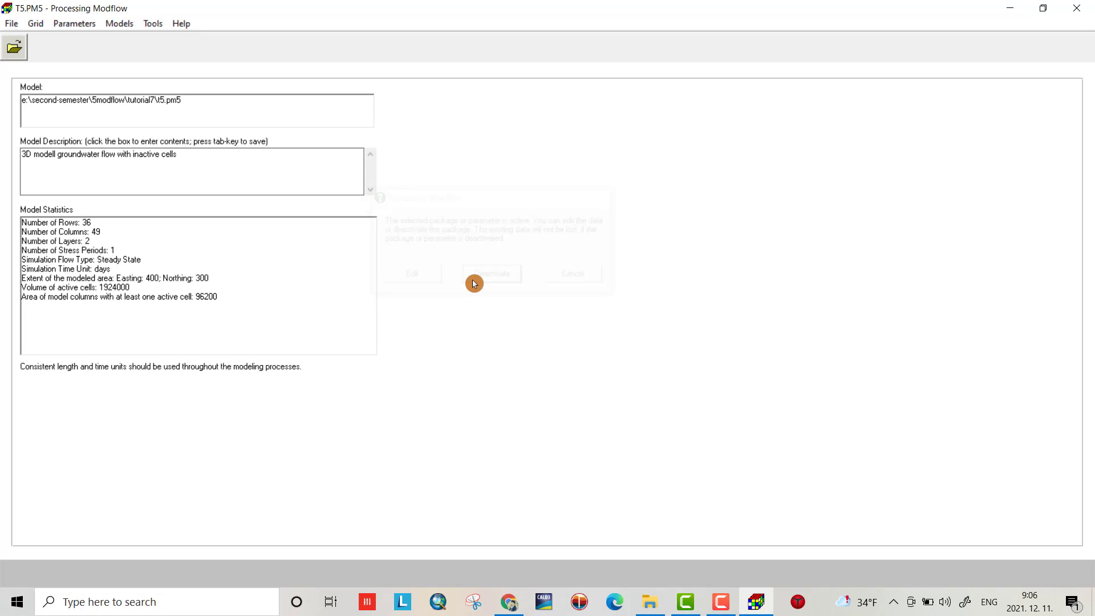
Step: Run the MODFLOW simulation to completion and dismiss the run window
{"action": "left_click", "coordinate": [119, 23]}
{"action": "mouse_move", "coordinate": [181, 40]}
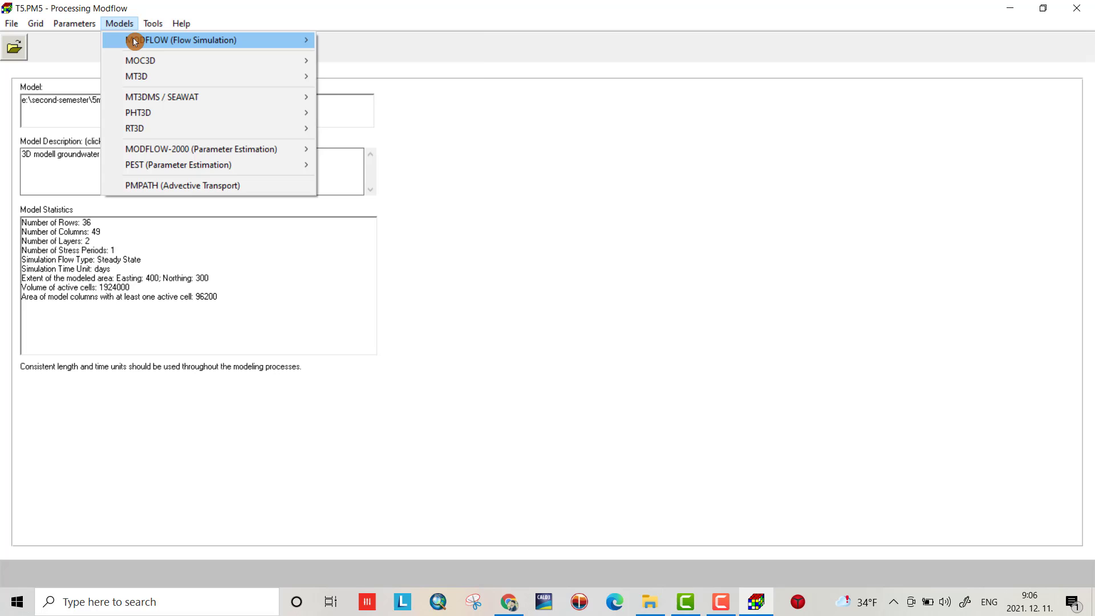
{"action": "left_click", "coordinate": [351, 164]}
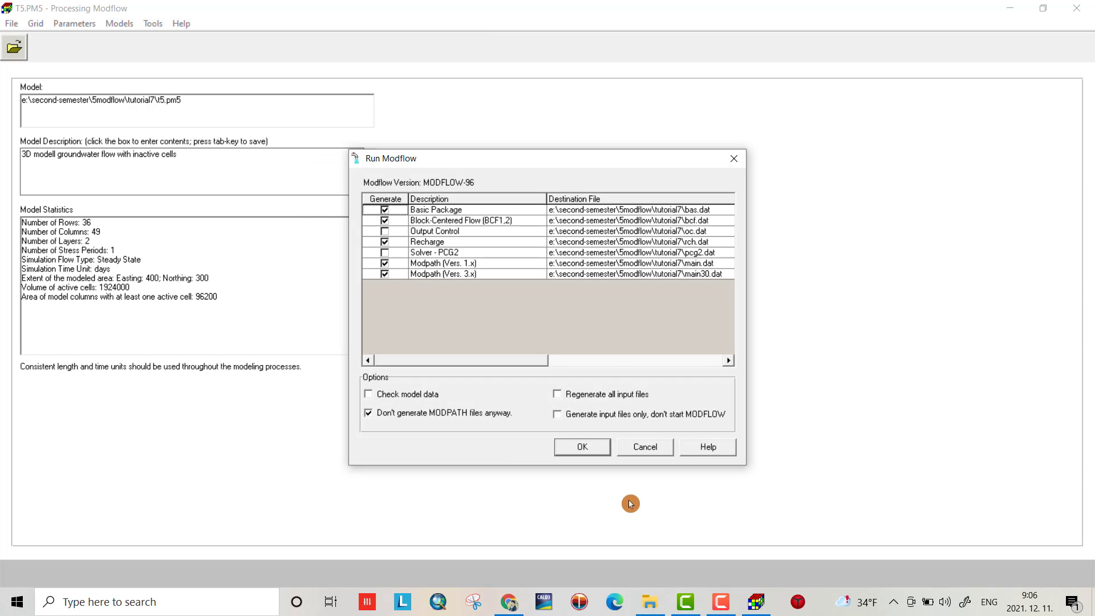
{"action": "left_click", "coordinate": [582, 447]}
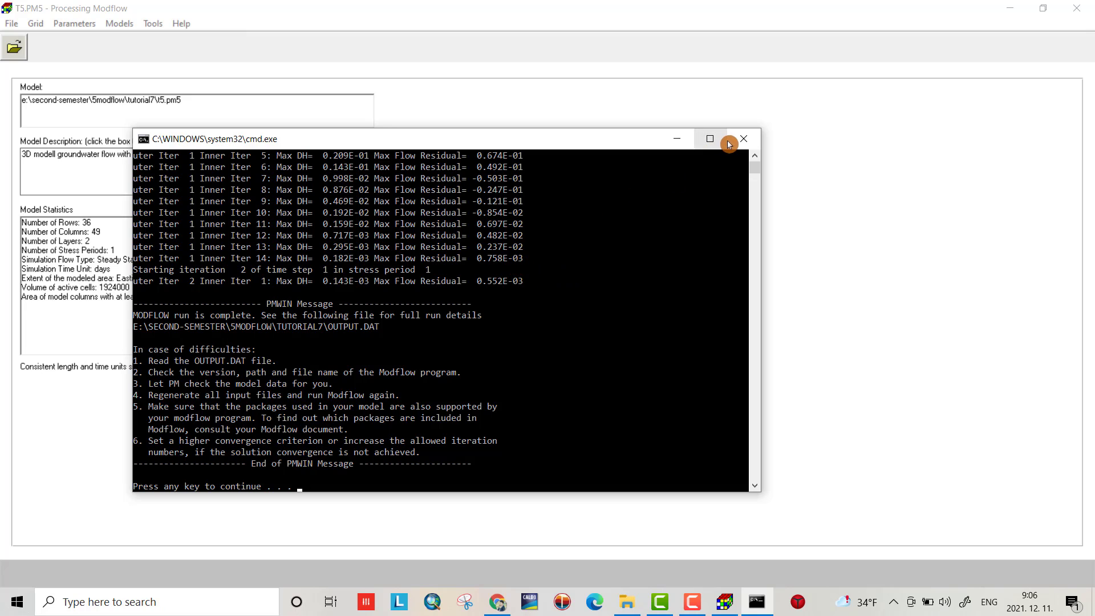
{"action": "left_click", "coordinate": [744, 139]}
Step: Show layer 1 hydraulic head contours in 2D-Visualization with result type Hydraulic Head
{"action": "left_click", "coordinate": [160, 23]}
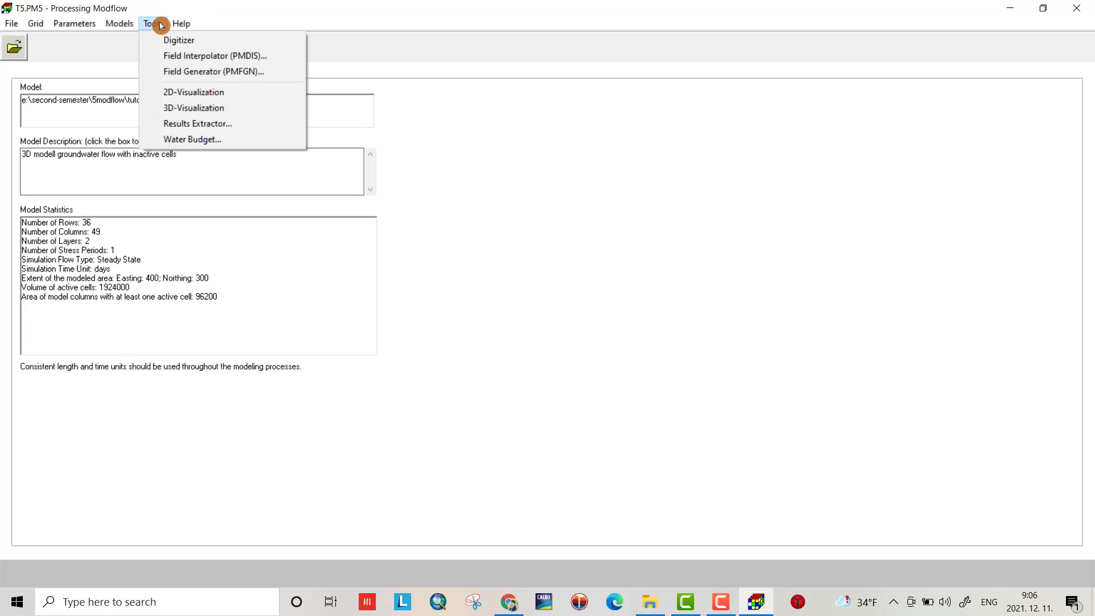
{"action": "left_click", "coordinate": [197, 106]}
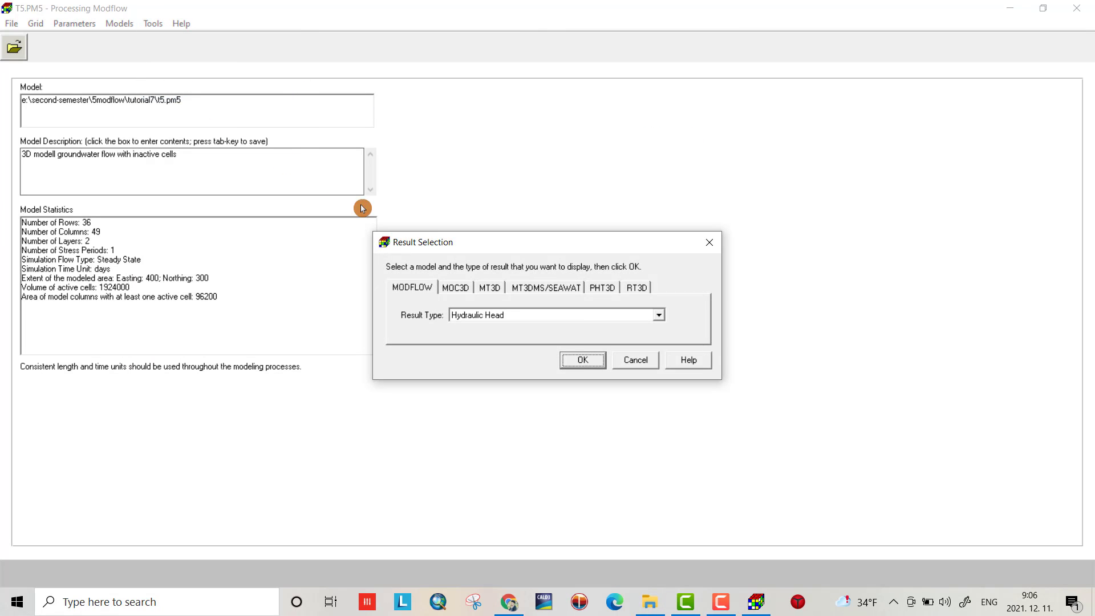
{"action": "left_click", "coordinate": [583, 360]}
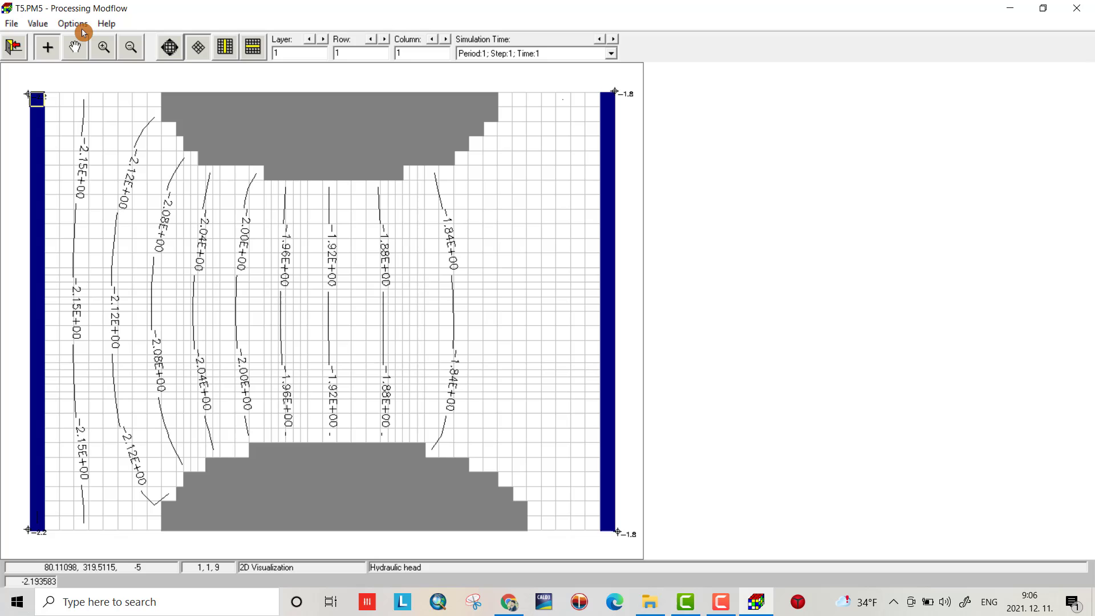
{"action": "left_click", "coordinate": [73, 23]}
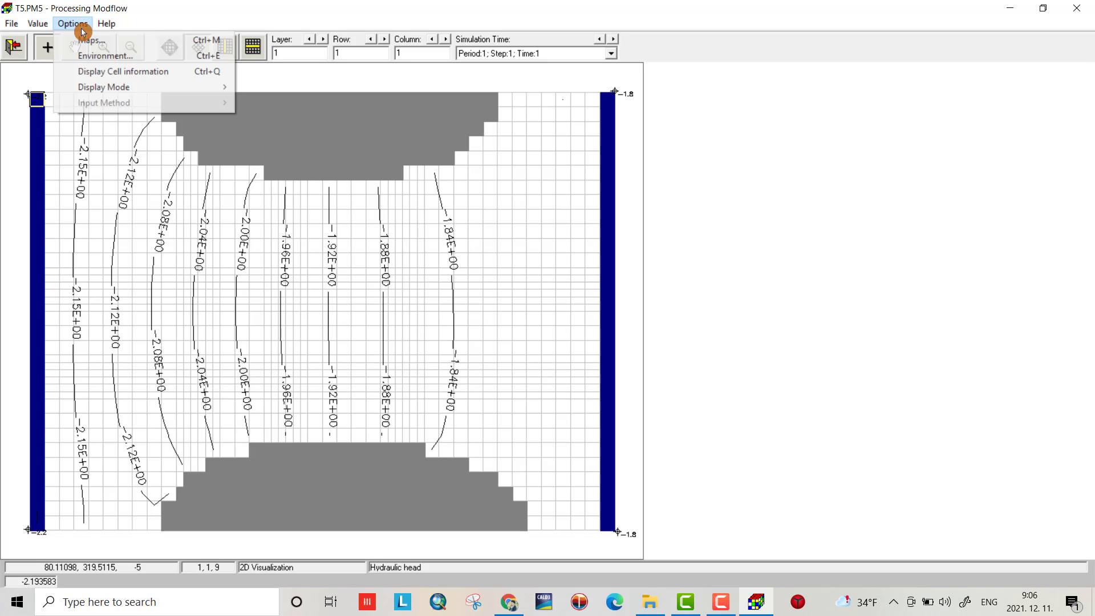
Step: Enable filled contours with levels from -2.2 to -1.8 at 0.05 intervals
{"action": "left_click", "coordinate": [89, 50]}
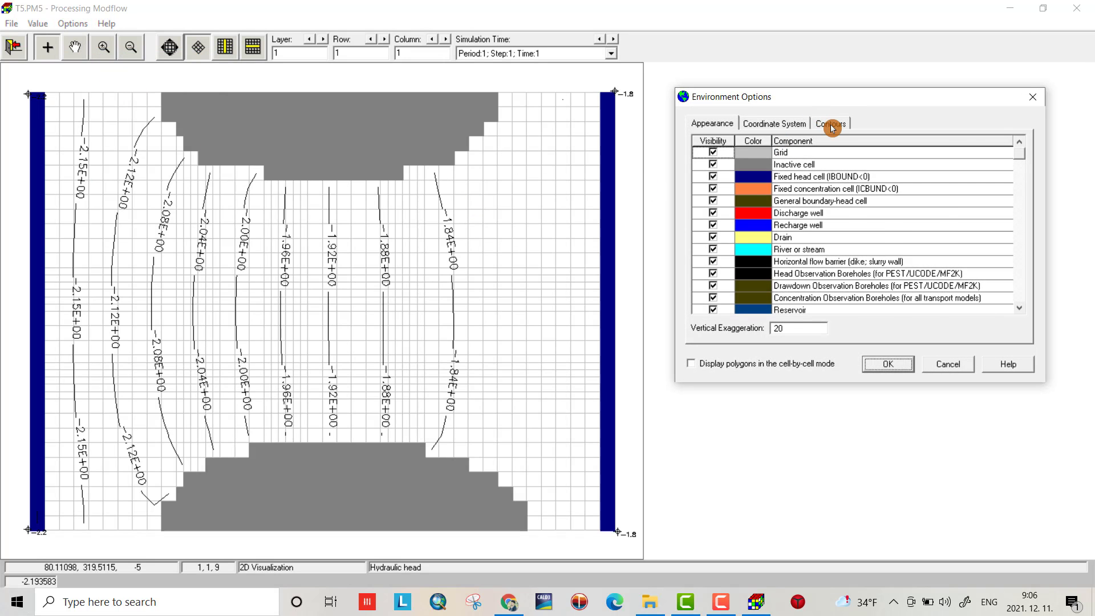
{"action": "left_click", "coordinate": [831, 123]}
{"action": "left_click", "coordinate": [942, 144]}
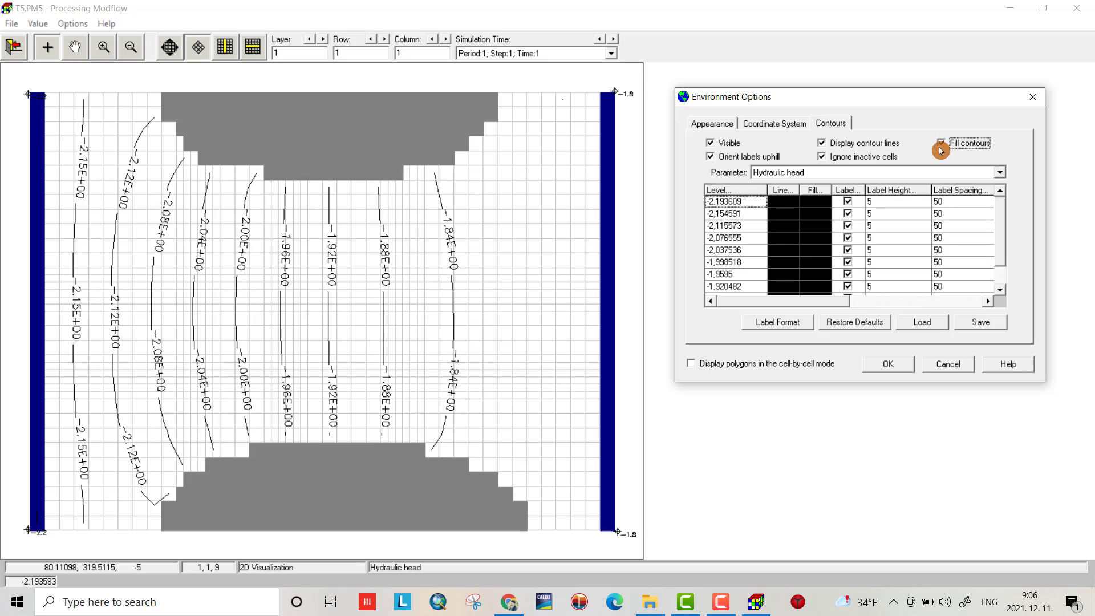
{"action": "left_click", "coordinate": [728, 193]}
{"action": "type", "text": "-1.8"}
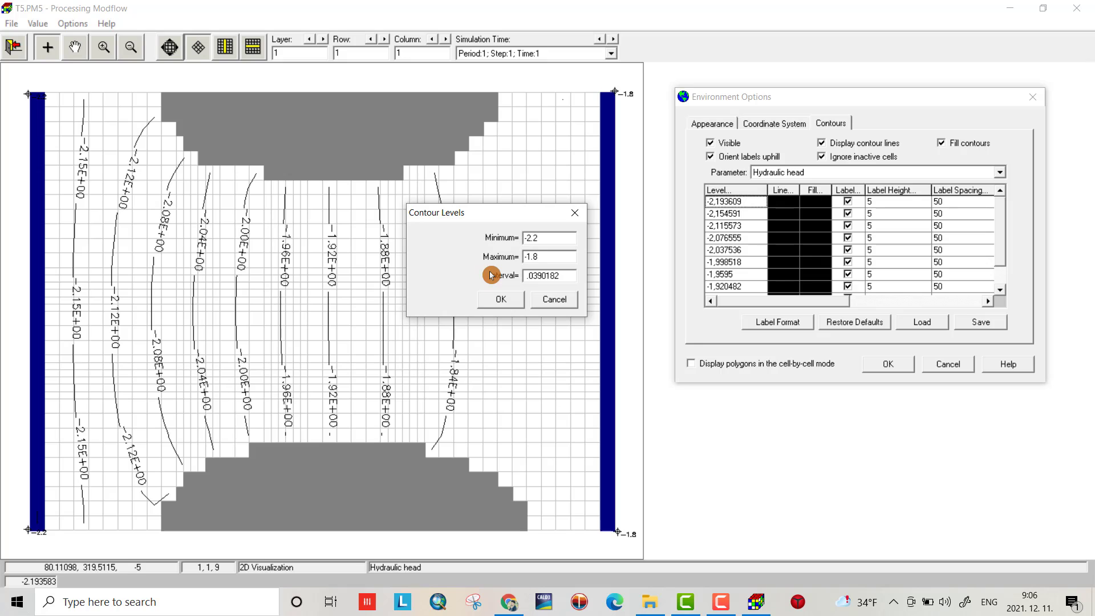
{"action": "left_click", "coordinate": [493, 274]}
{"action": "type", "text": "0.05"}
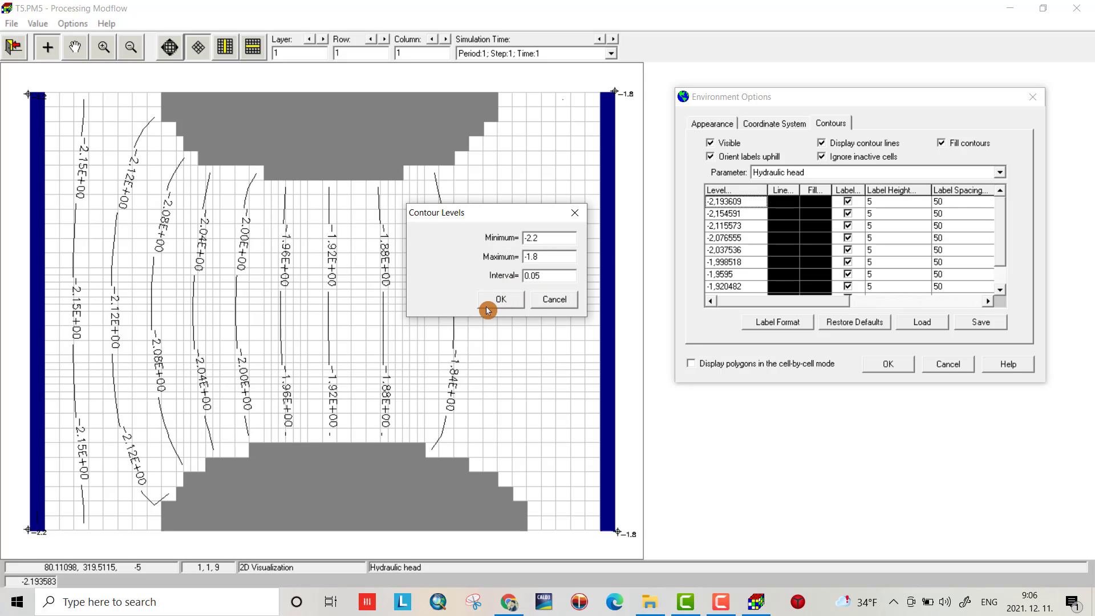
{"action": "left_click", "coordinate": [721, 602]}
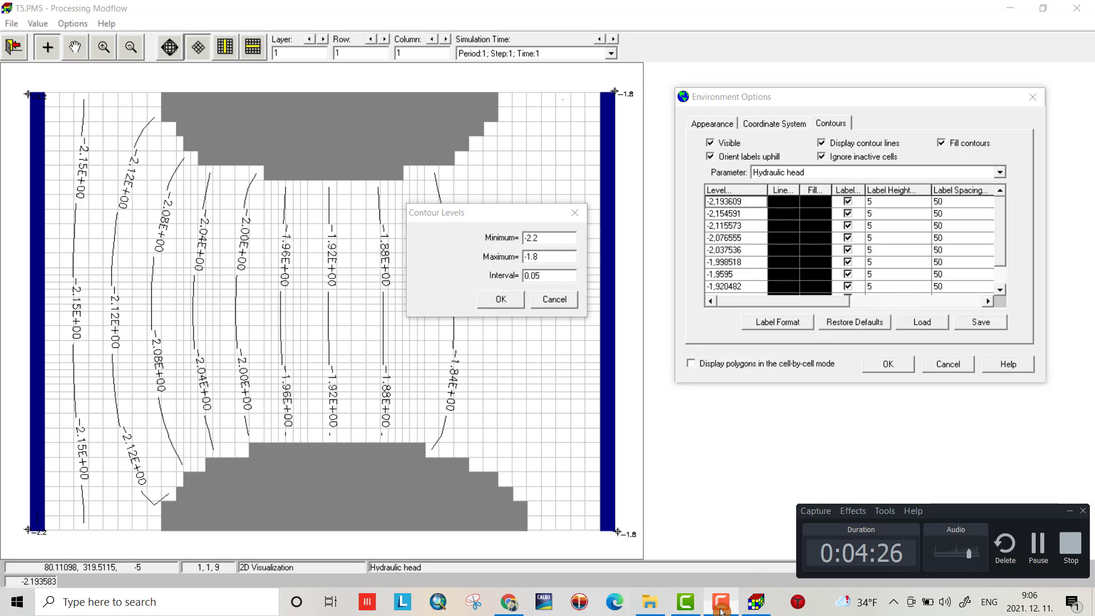
{"action": "left_click", "coordinate": [722, 601]}
{"action": "left_click", "coordinate": [501, 299]}
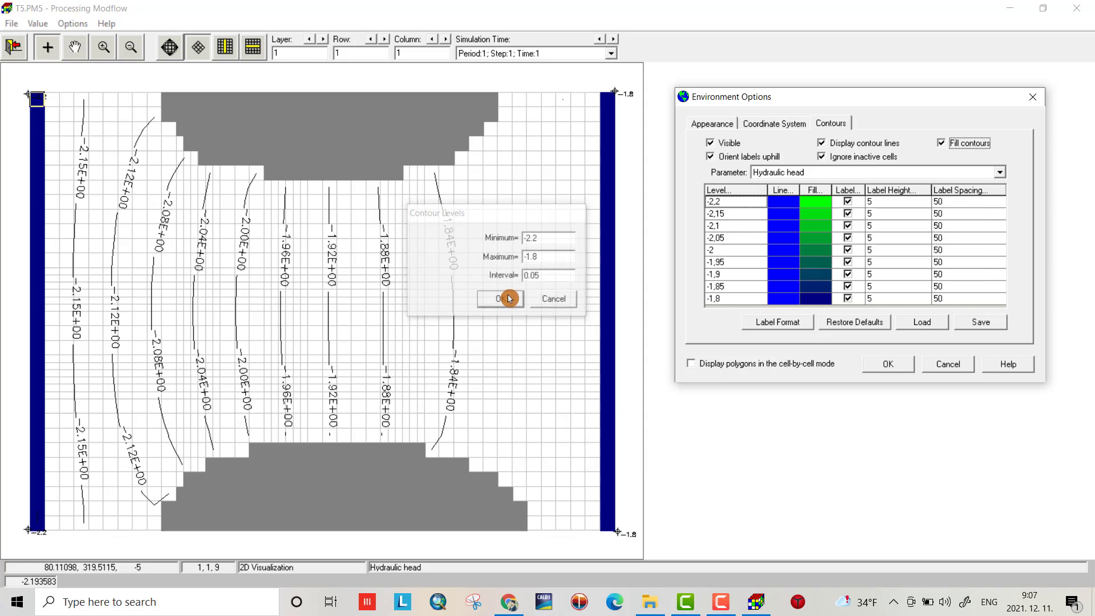
Step: Switch contour labels to fixed decimals and apply the settings to the map
{"action": "left_click", "coordinate": [777, 322]}
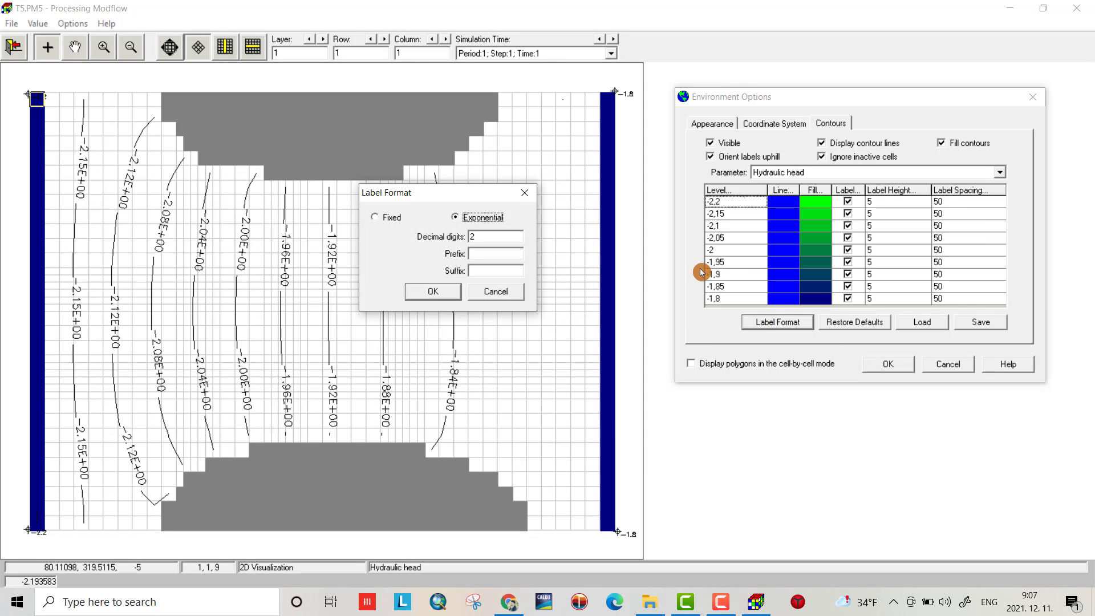
{"action": "left_click", "coordinate": [390, 218]}
{"action": "left_click", "coordinate": [433, 291]}
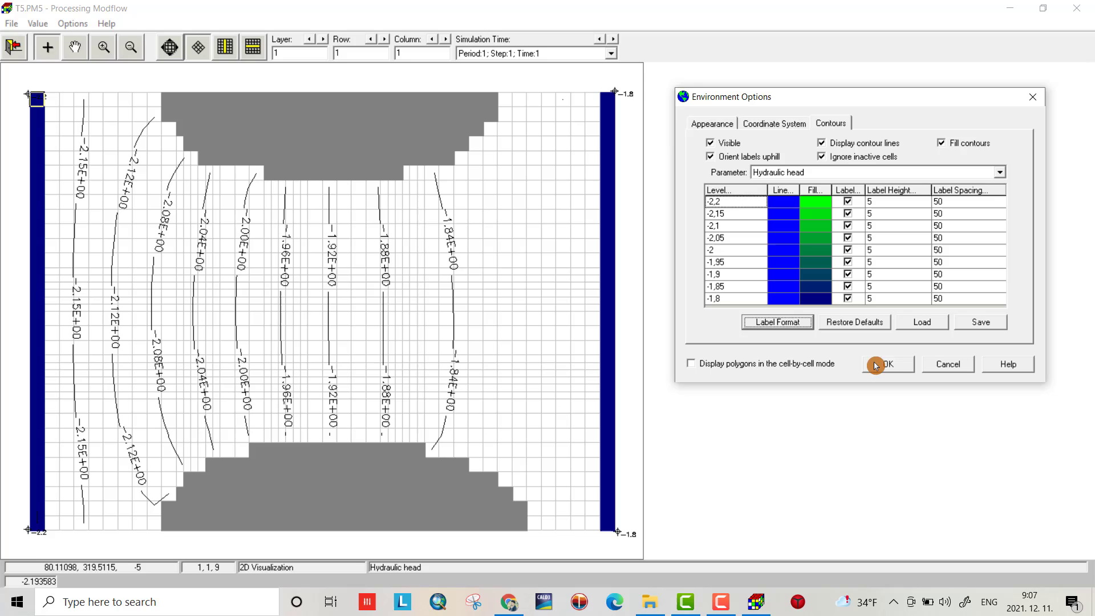
{"action": "left_click", "coordinate": [888, 366]}
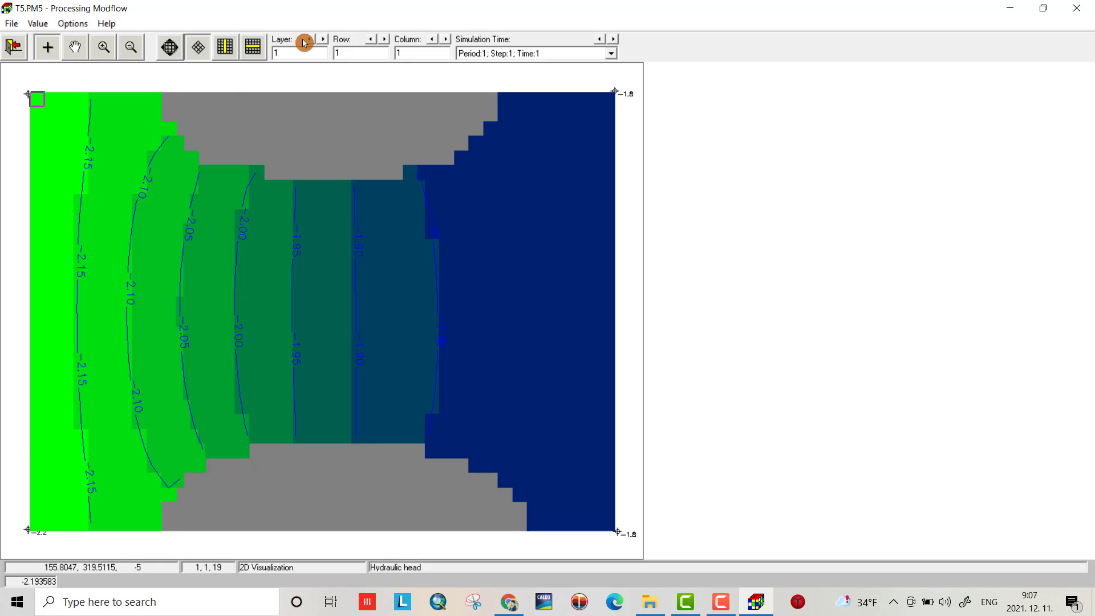
Step: Check layer 2 heads, leave the viewer and edit Initial & Prescribed Hydraulic Heads
{"action": "left_click", "coordinate": [324, 41]}
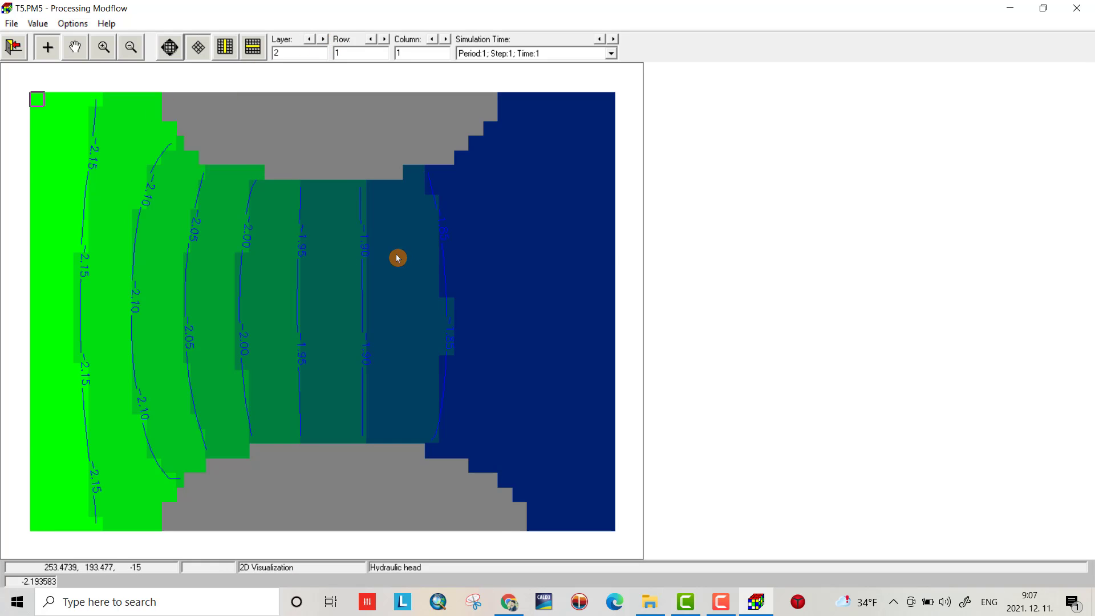
{"action": "left_click", "coordinate": [13, 46]}
{"action": "left_click", "coordinate": [73, 24]}
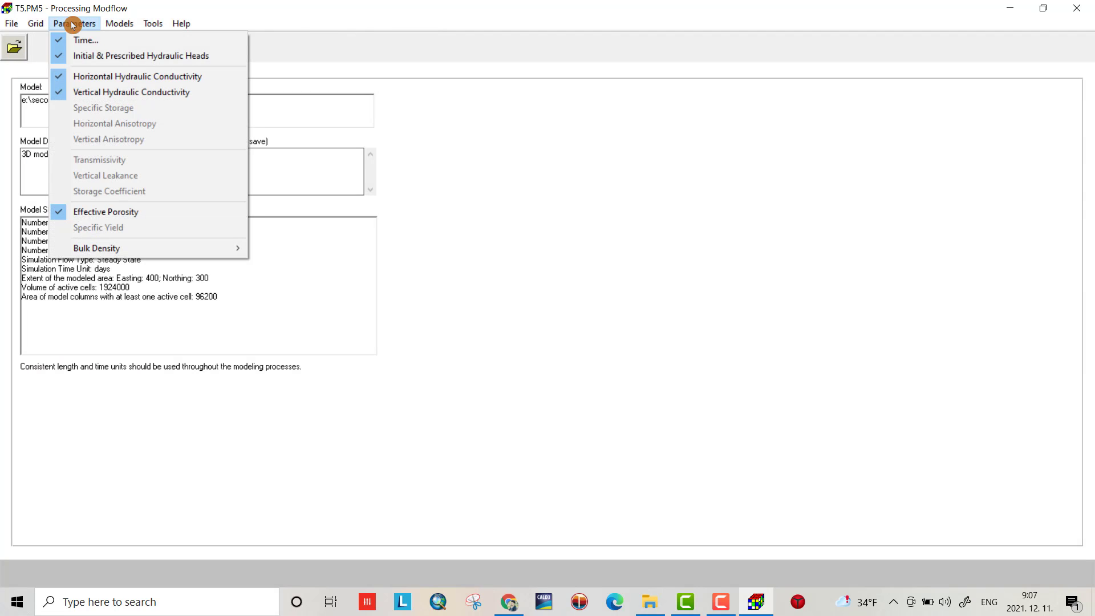
{"action": "left_click", "coordinate": [85, 56]}
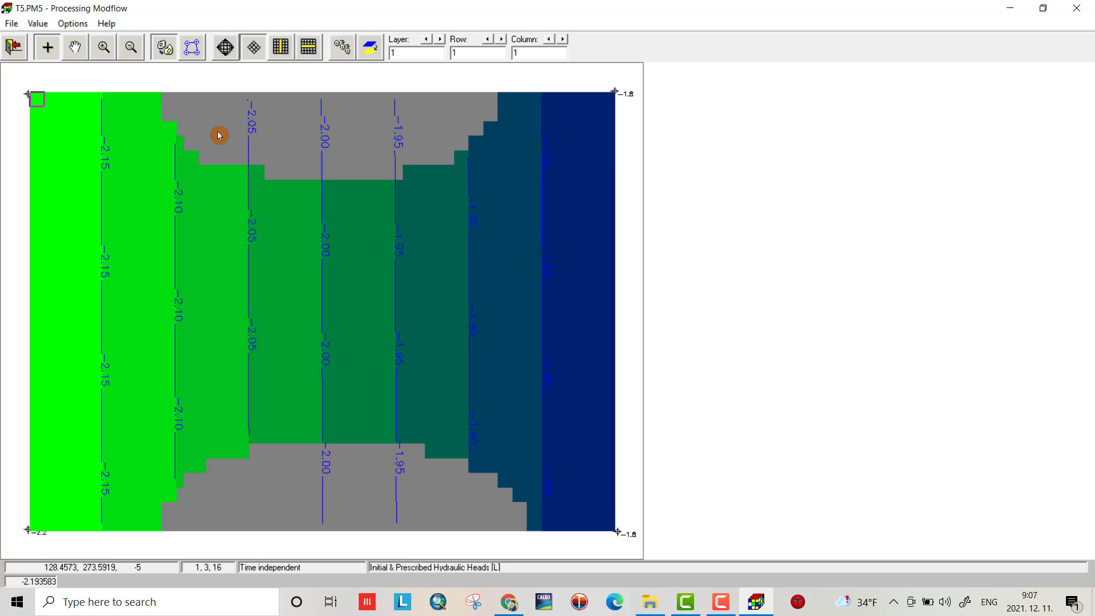
Step: Import the computed heads as initial heads, check layer 2 and leave the editor
{"action": "left_click", "coordinate": [43, 24]}
{"action": "left_click", "coordinate": [78, 125]}
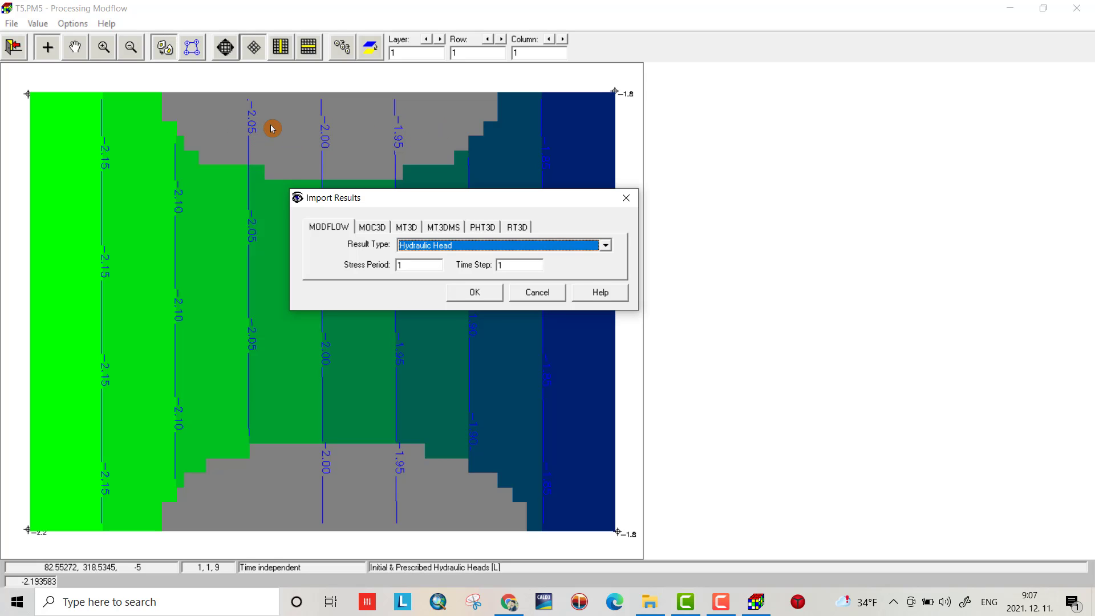
{"action": "left_click", "coordinate": [474, 295]}
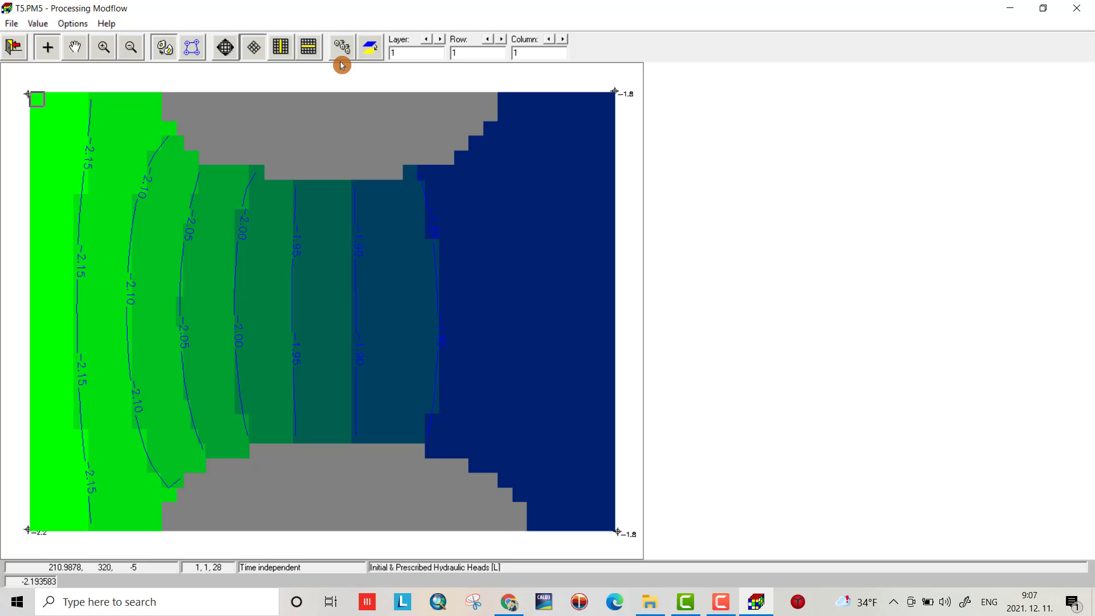
{"action": "left_click", "coordinate": [440, 40]}
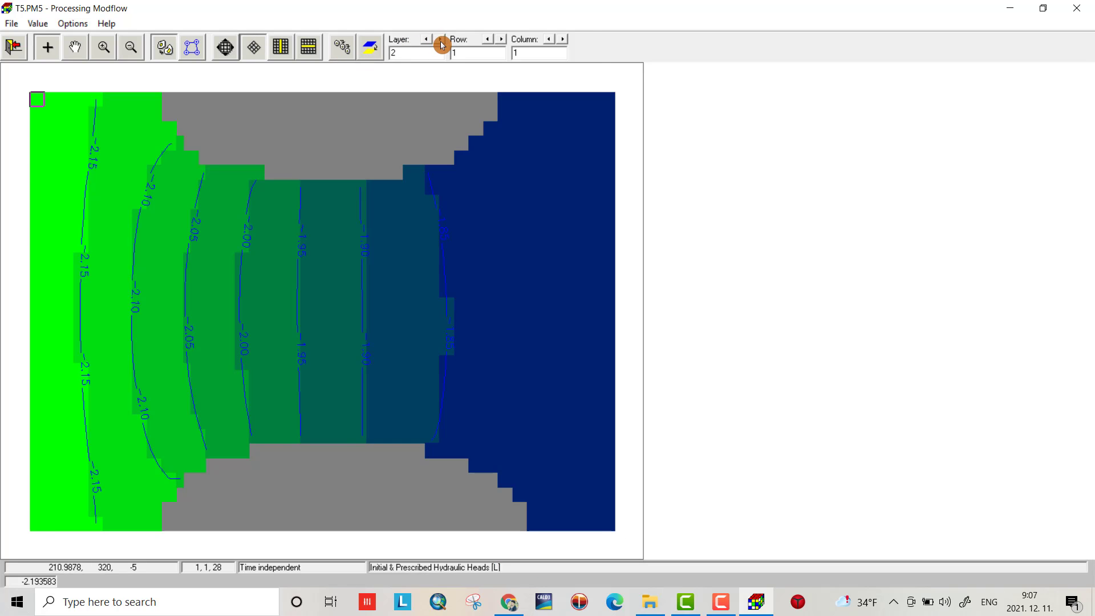
{"action": "left_click", "coordinate": [17, 47]}
Step: Save the initial heads, review the Well package's two wells and leave saving changes
{"action": "left_click", "coordinate": [502, 340]}
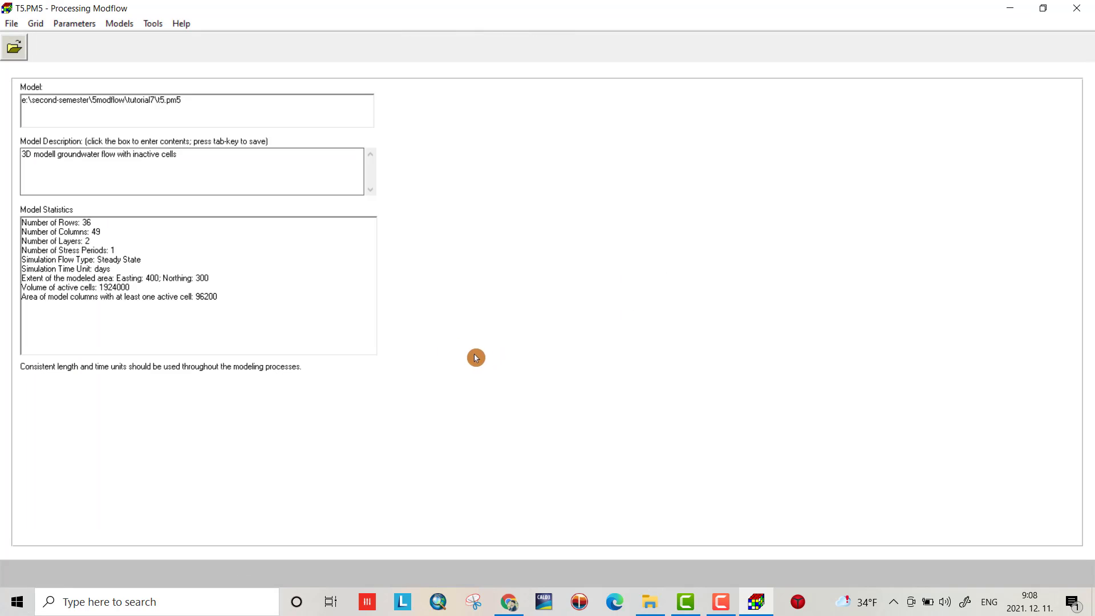
{"action": "left_click", "coordinate": [124, 24]}
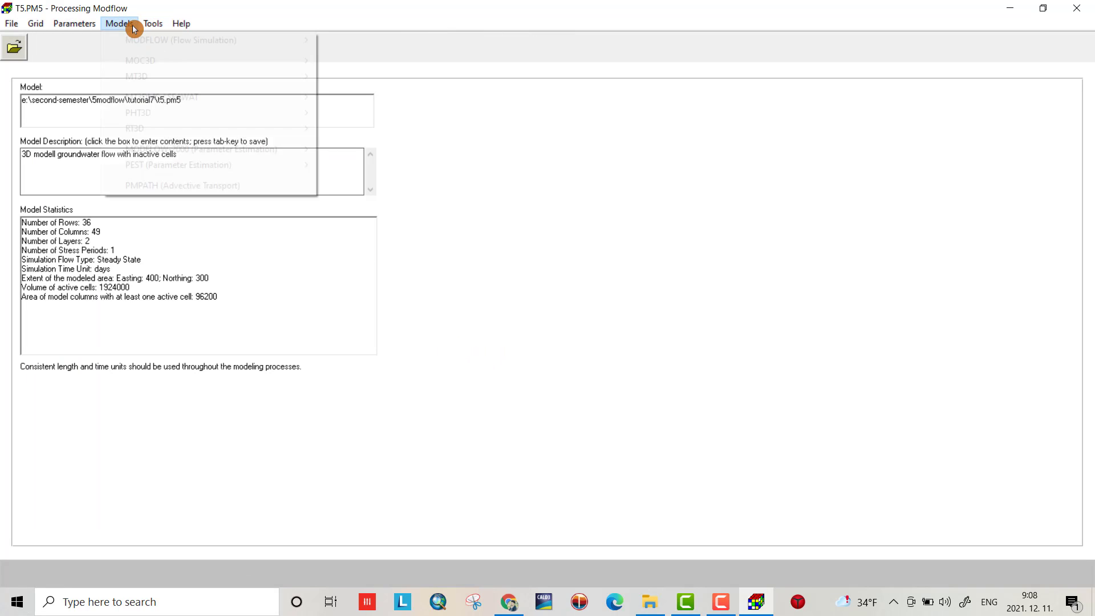
{"action": "mouse_move", "coordinate": [180, 40]}
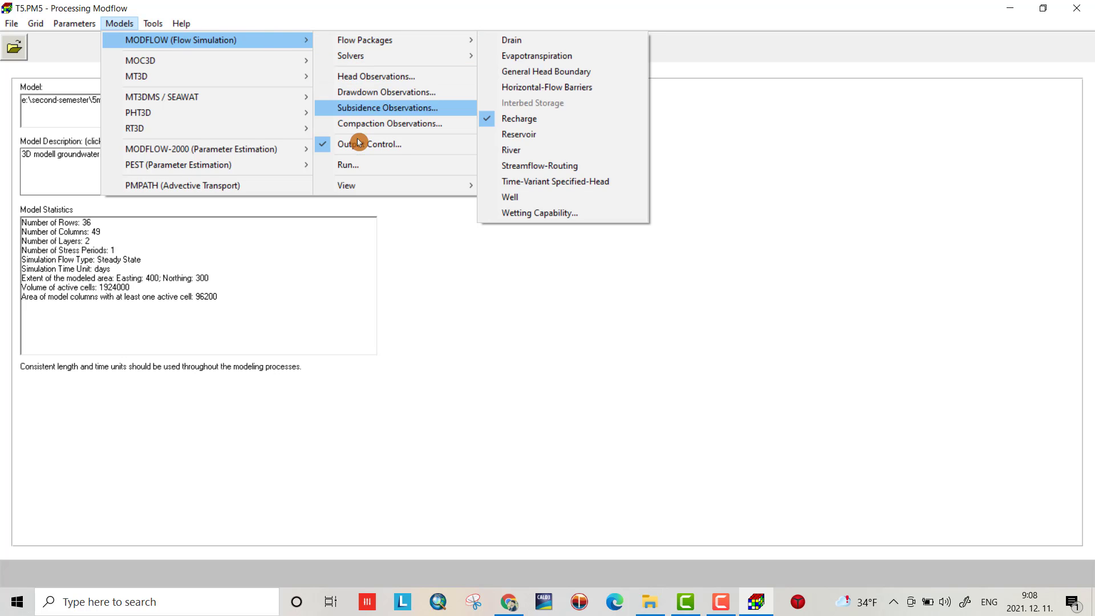
{"action": "mouse_move", "coordinate": [394, 40]}
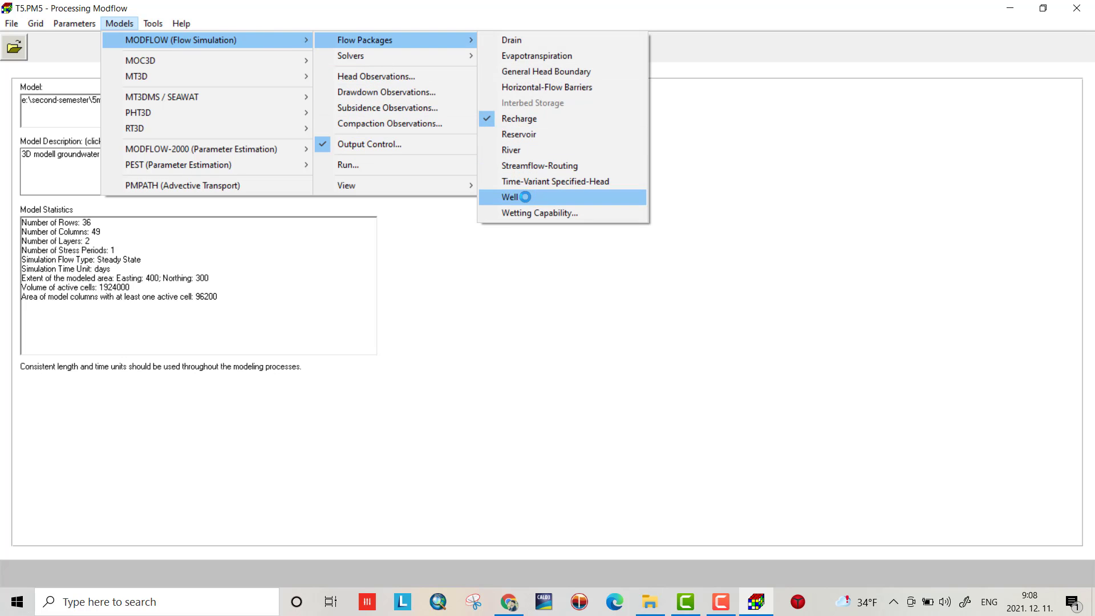
{"action": "left_click", "coordinate": [510, 196]}
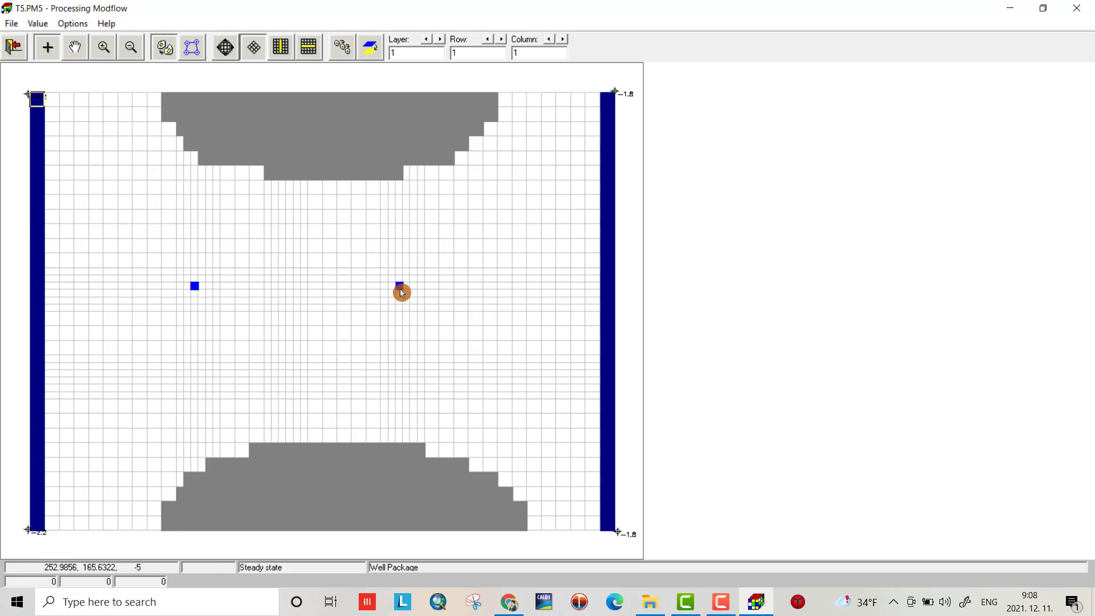
{"action": "left_click", "coordinate": [42, 24]}
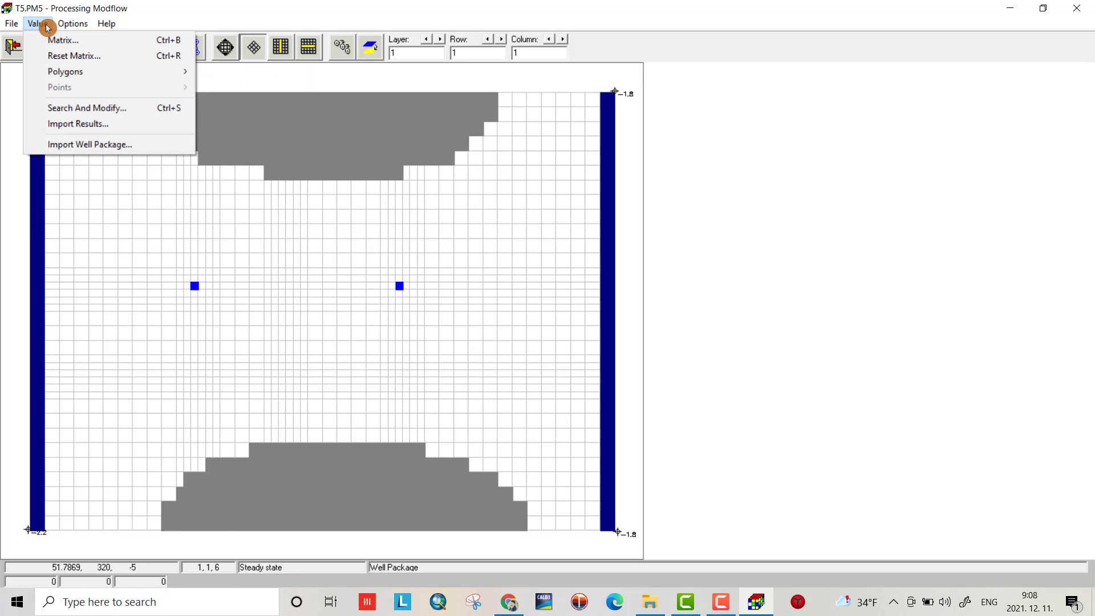
{"action": "left_click", "coordinate": [13, 45]}
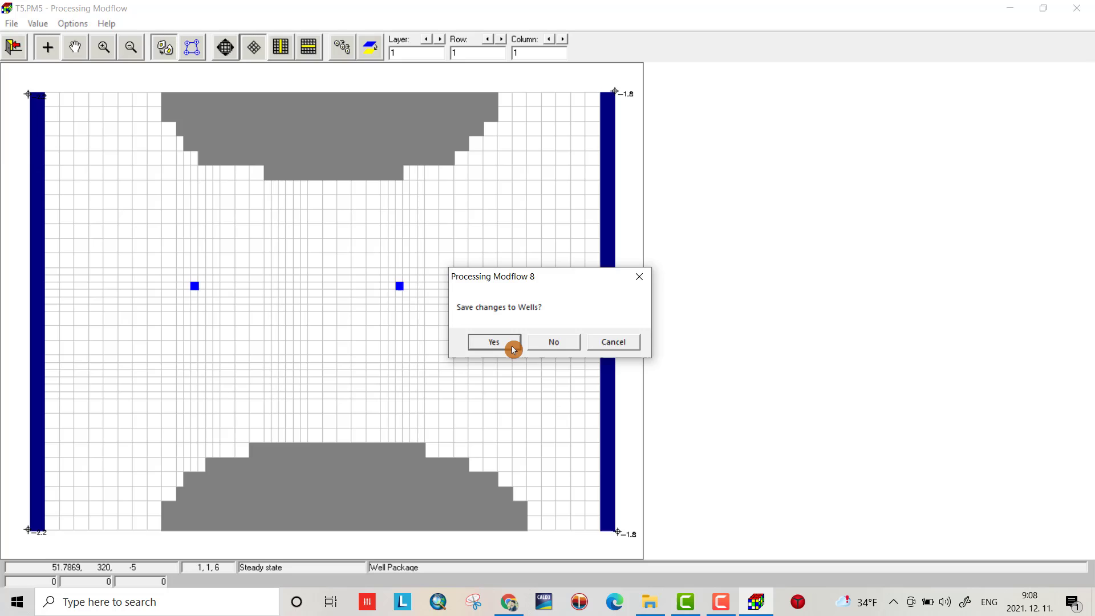
Step: Save the wells, run the MODFLOW simulation and close the finished run console
{"action": "left_click", "coordinate": [499, 341]}
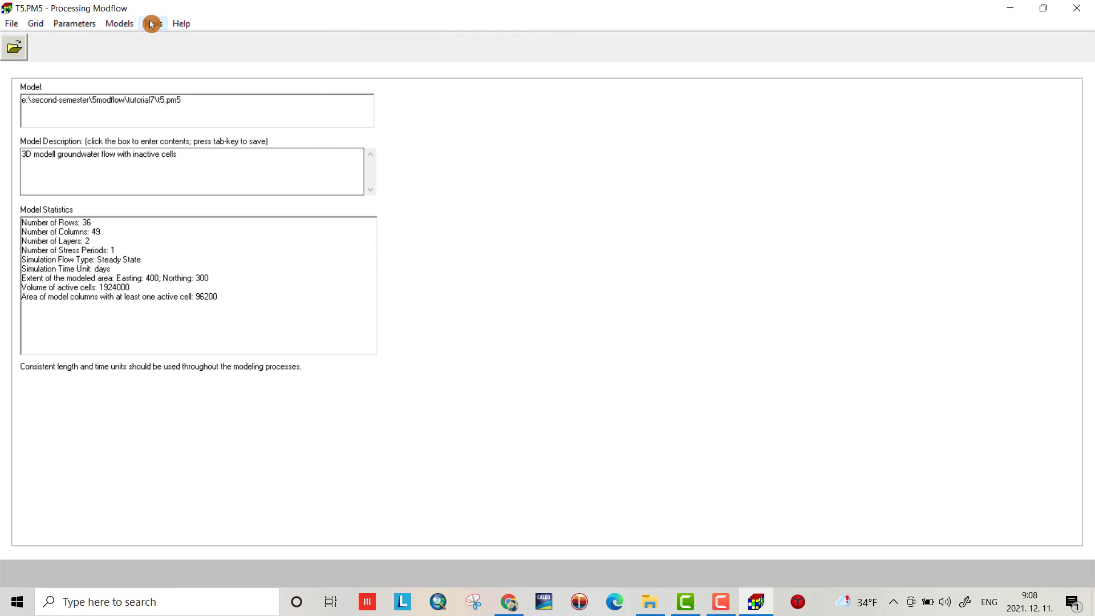
{"action": "left_click", "coordinate": [120, 24]}
{"action": "mouse_move", "coordinate": [180, 39]}
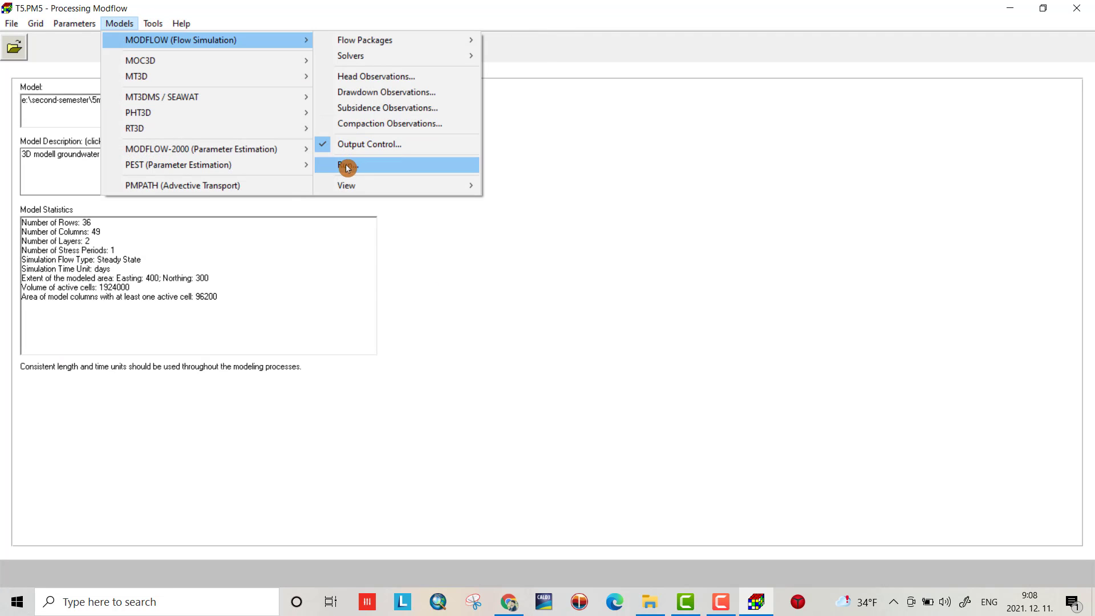
{"action": "left_click", "coordinate": [346, 167]}
{"action": "left_click", "coordinate": [407, 394]}
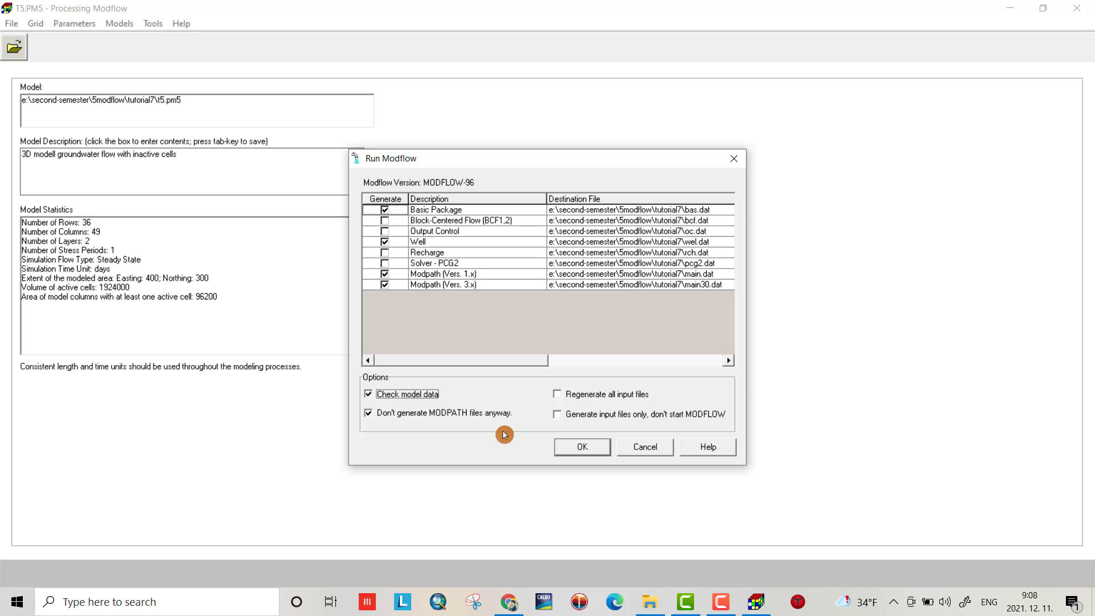
{"action": "left_click", "coordinate": [582, 448]}
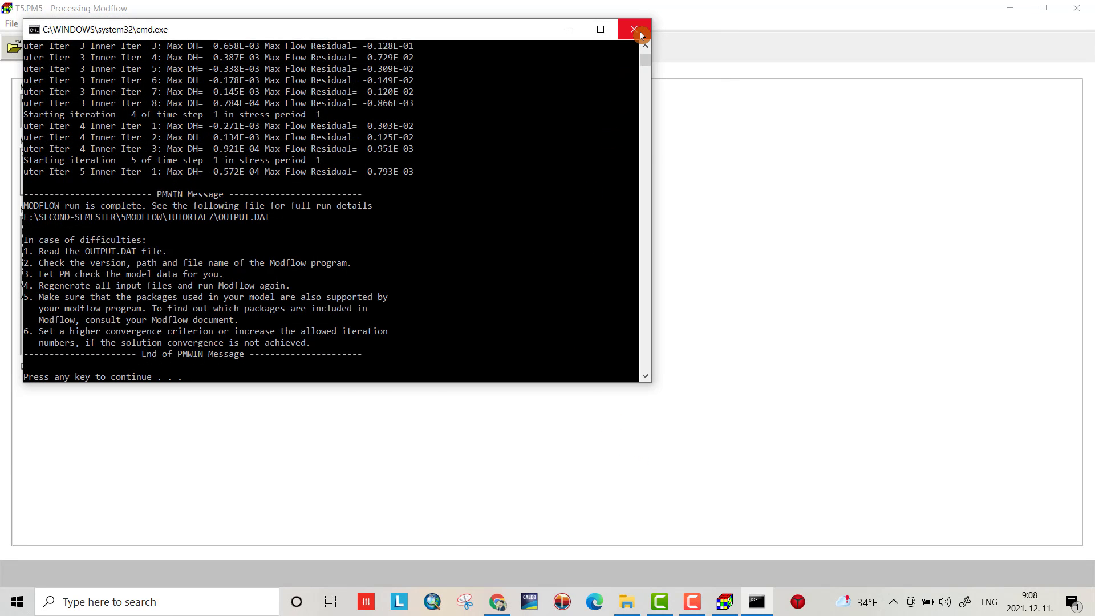
{"action": "left_click", "coordinate": [640, 32]}
Step: Show the 2D visualization of the new Hydraulic Head results for layer 1
{"action": "left_click", "coordinate": [152, 23]}
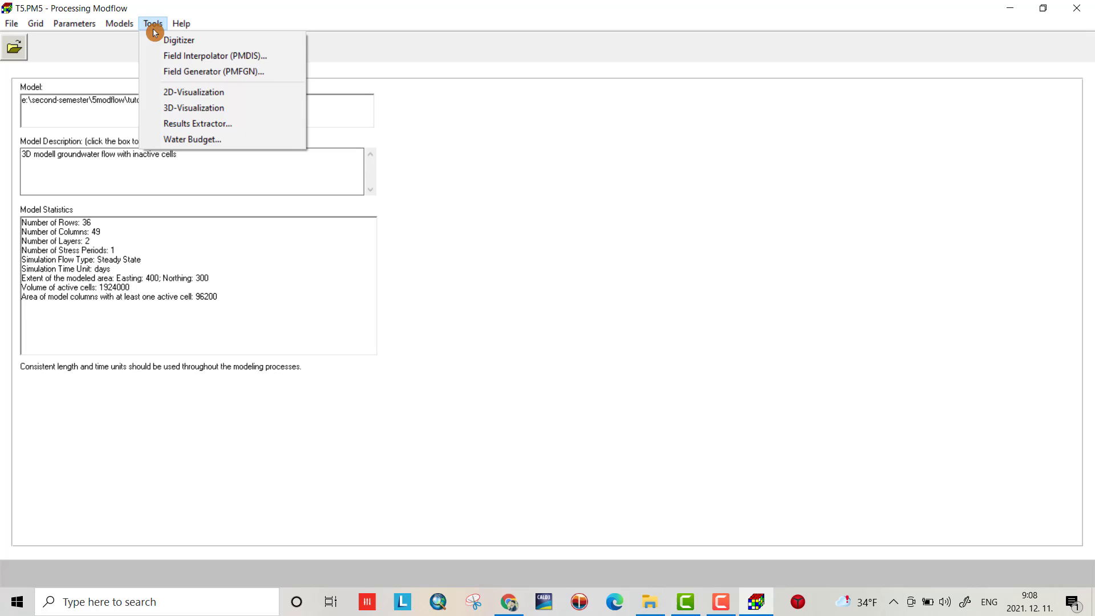
{"action": "left_click", "coordinate": [193, 90]}
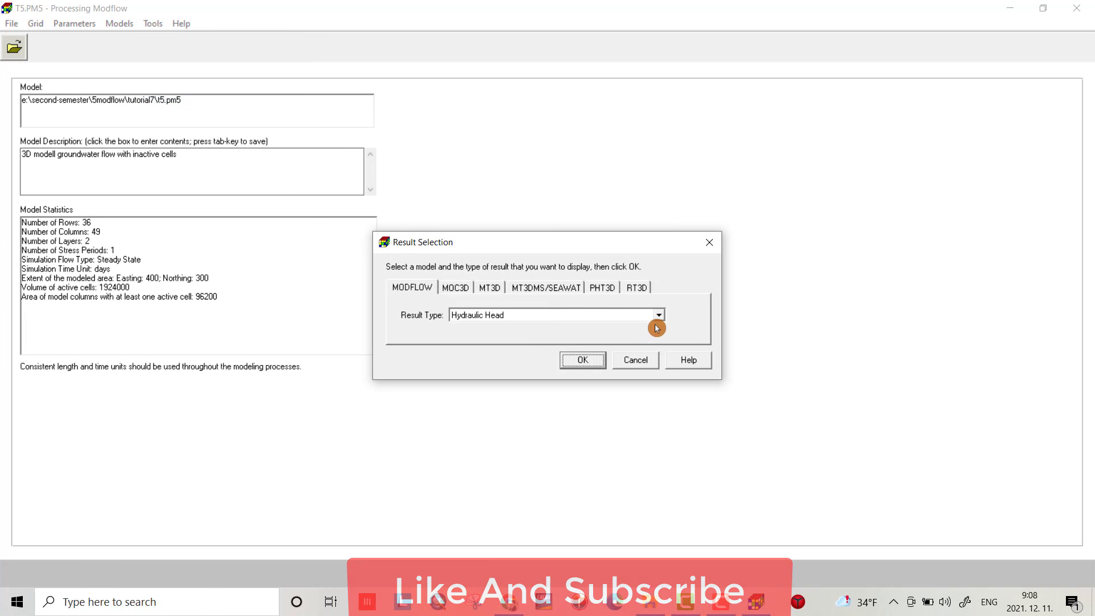
{"action": "left_click", "coordinate": [659, 315]}
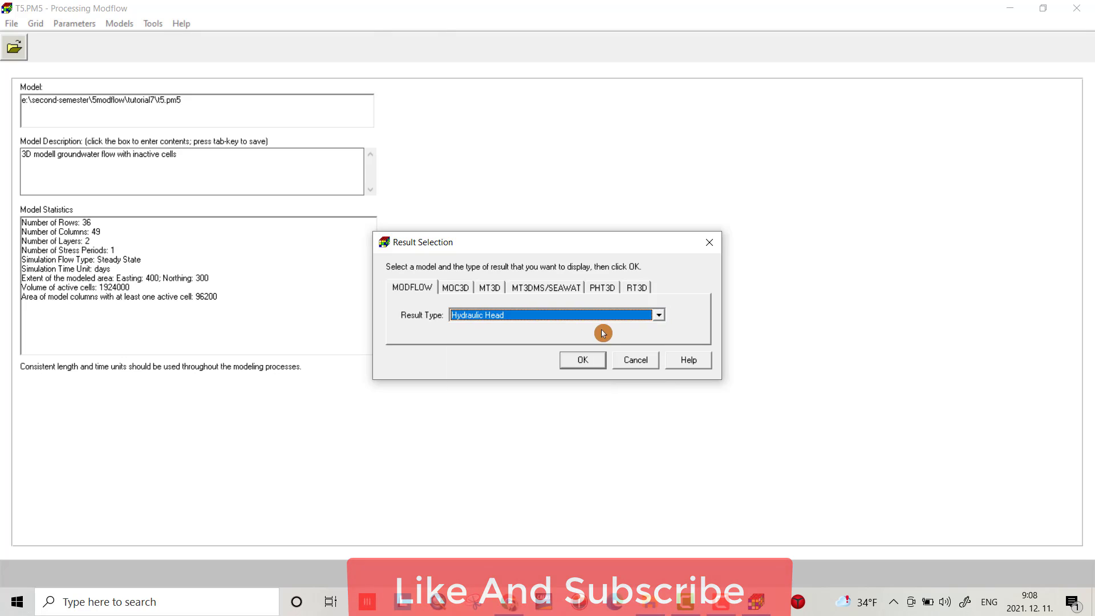
{"action": "left_click", "coordinate": [582, 360]}
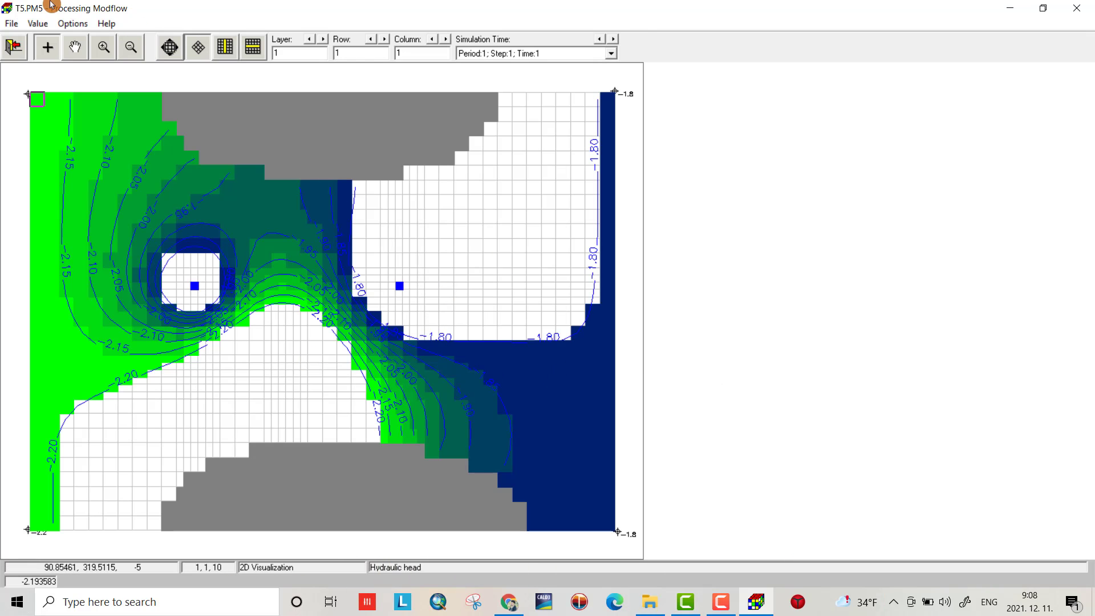
Step: Set the head contour levels from -2.8 to -0.2 at an interval of 0.05
{"action": "left_click", "coordinate": [72, 23]}
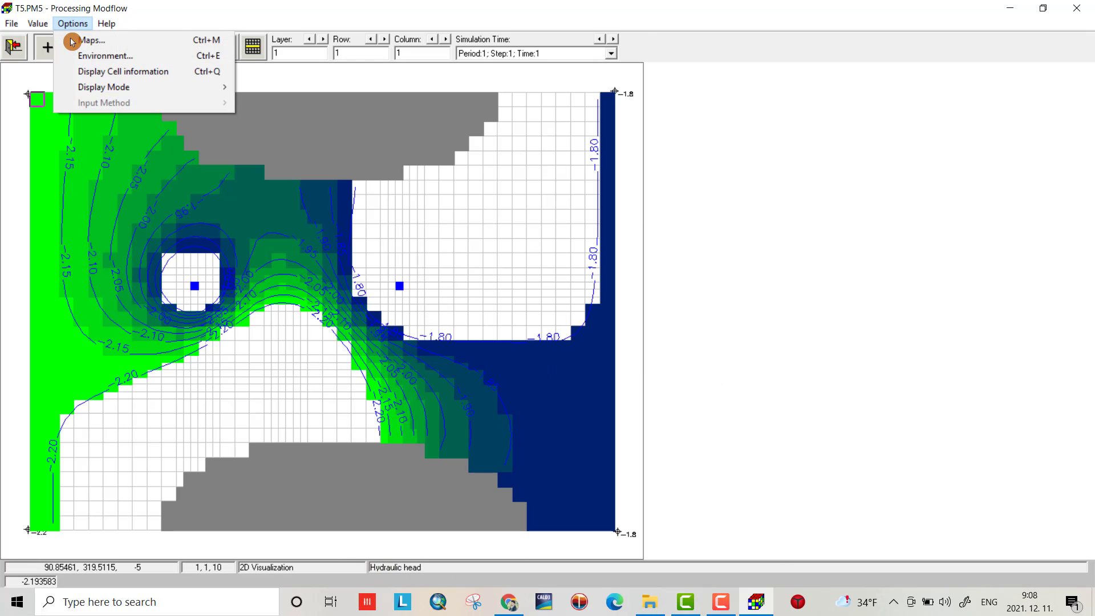
{"action": "left_click", "coordinate": [94, 57]}
{"action": "left_click", "coordinate": [831, 123]}
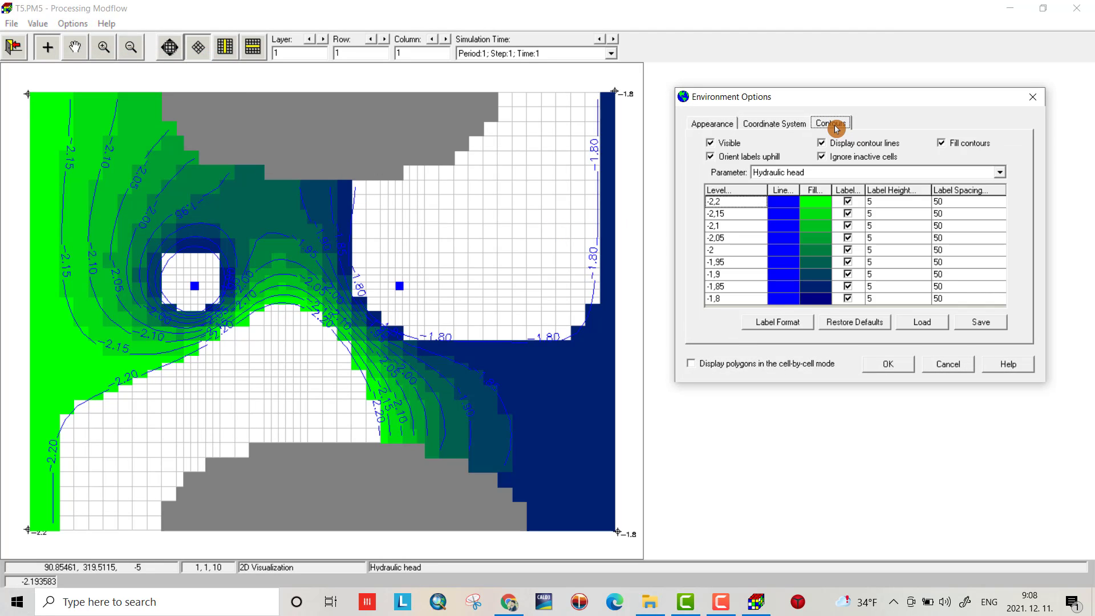
{"action": "left_click", "coordinate": [736, 199]}
{"action": "type", "text": "0.05"}
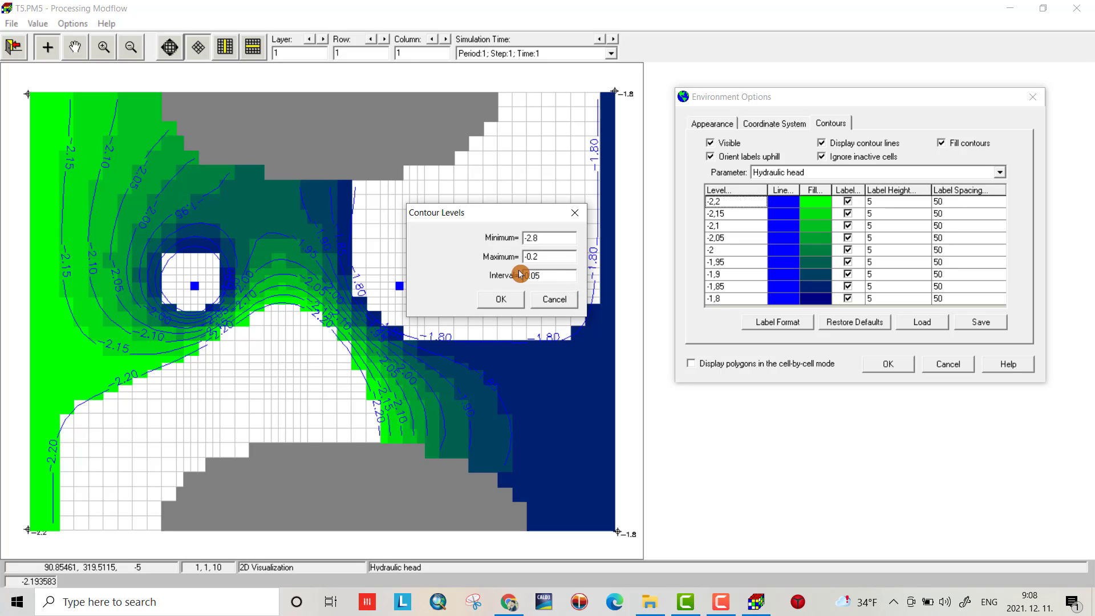
{"action": "left_click", "coordinate": [500, 301]}
Step: Label the contours with two decimal digits and redraw the head map
{"action": "left_click", "coordinate": [778, 321]}
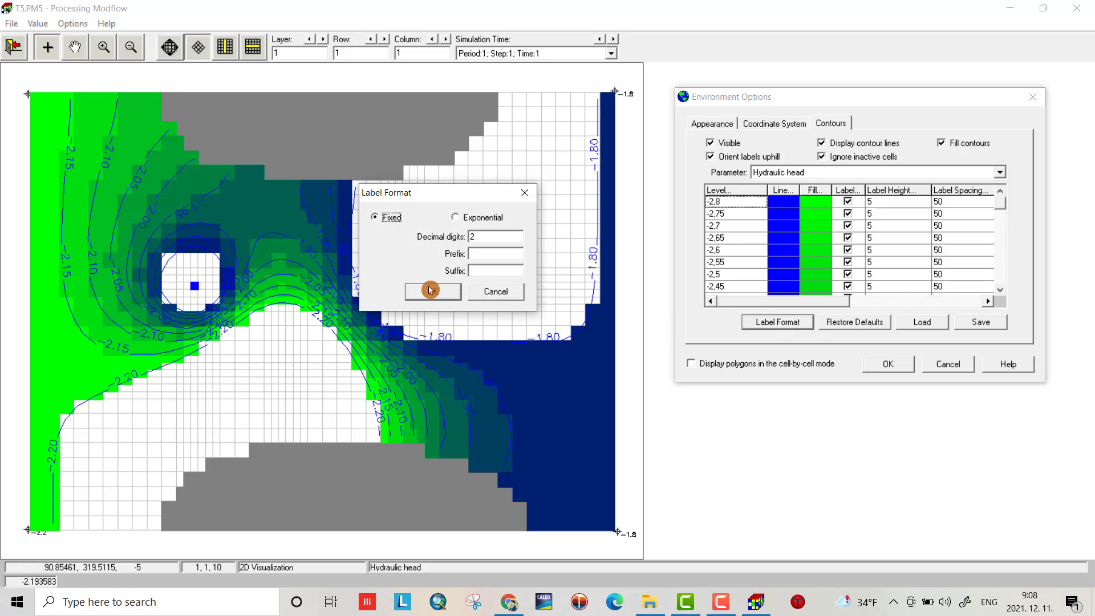
{"action": "left_click", "coordinate": [430, 291]}
{"action": "left_click", "coordinate": [887, 364]}
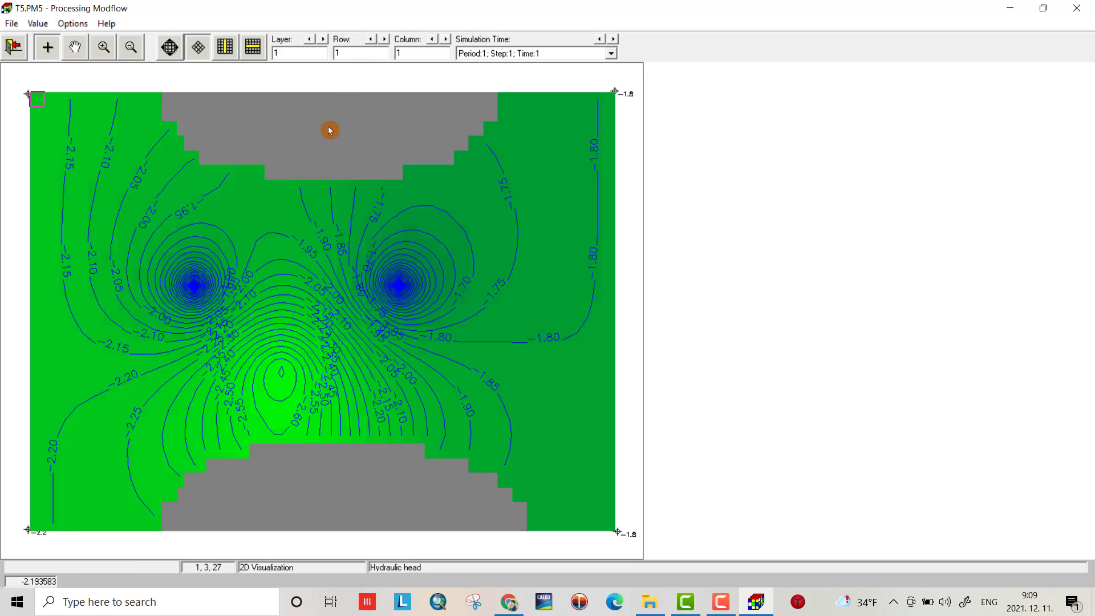
Step: View the layer 2 head contours, then leave the editor for the model overview
{"action": "left_click", "coordinate": [321, 40]}
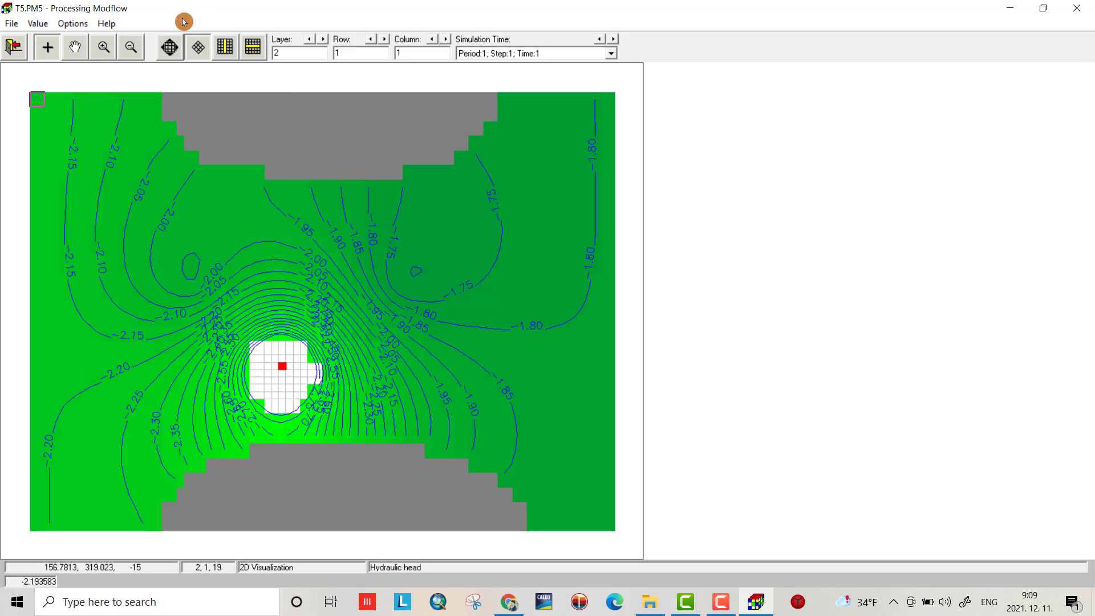
{"action": "left_click", "coordinate": [17, 47]}
Step: Show the 2D visualization of the Drawdown results for layer 1
{"action": "left_click", "coordinate": [152, 23]}
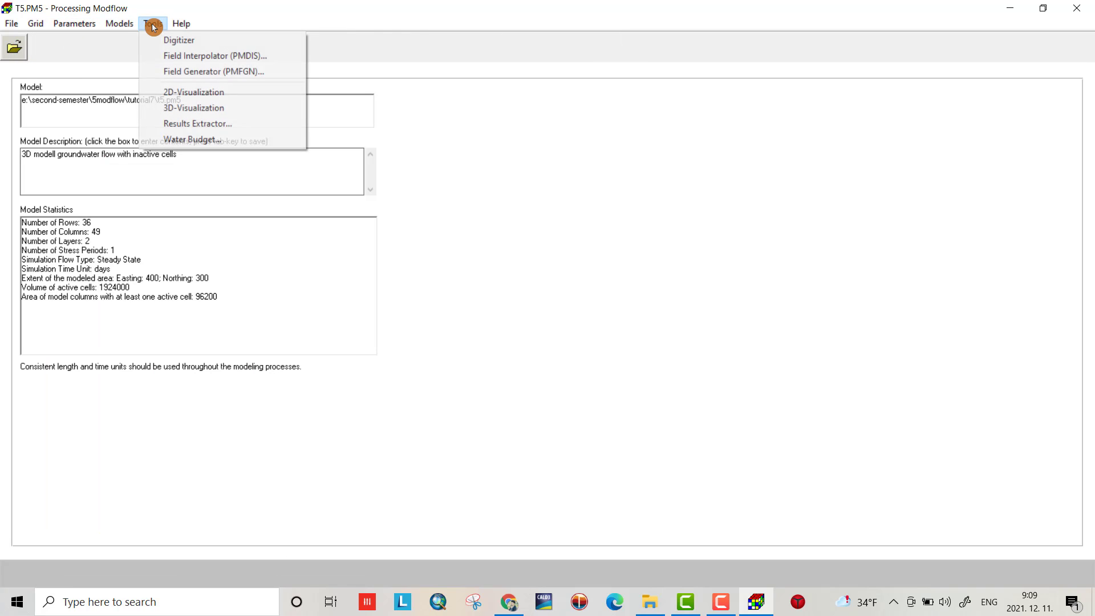
{"action": "left_click", "coordinate": [193, 90]}
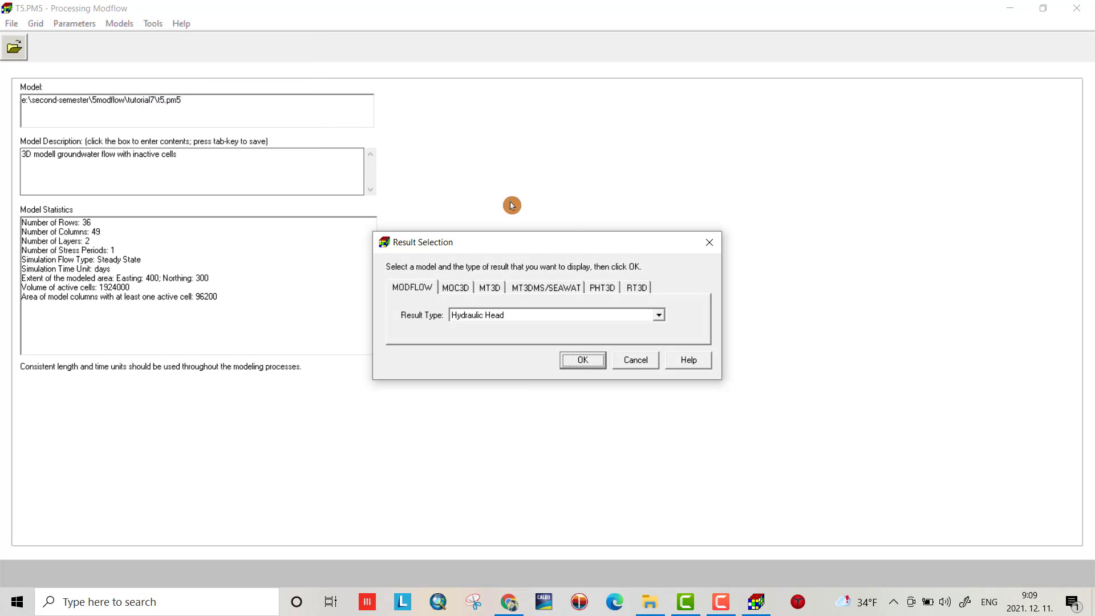
{"action": "left_click", "coordinate": [659, 315]}
{"action": "left_click", "coordinate": [510, 340]}
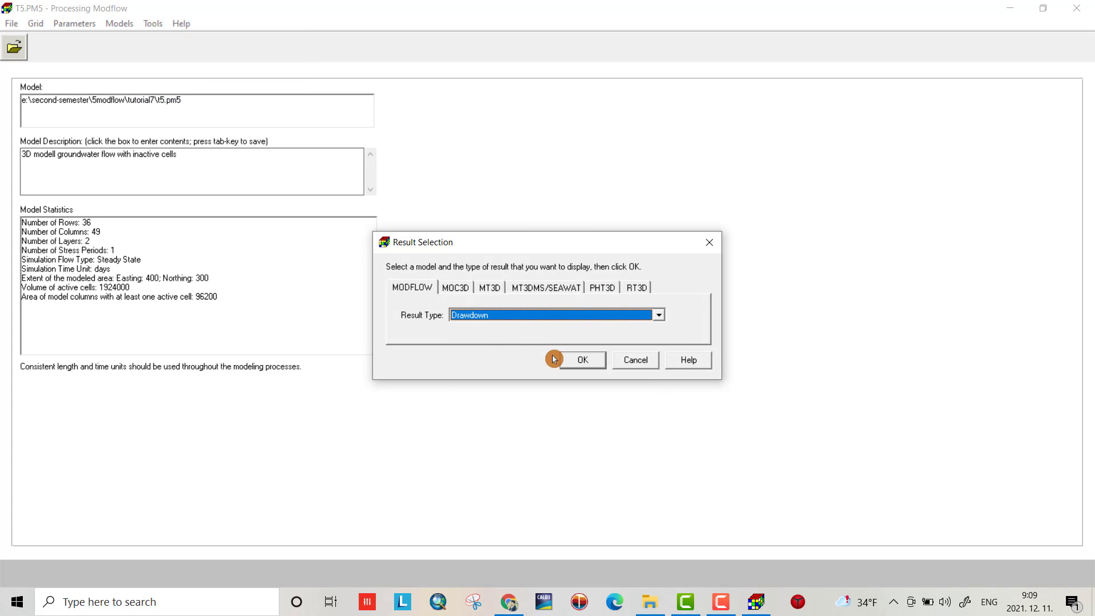
{"action": "left_click", "coordinate": [582, 359]}
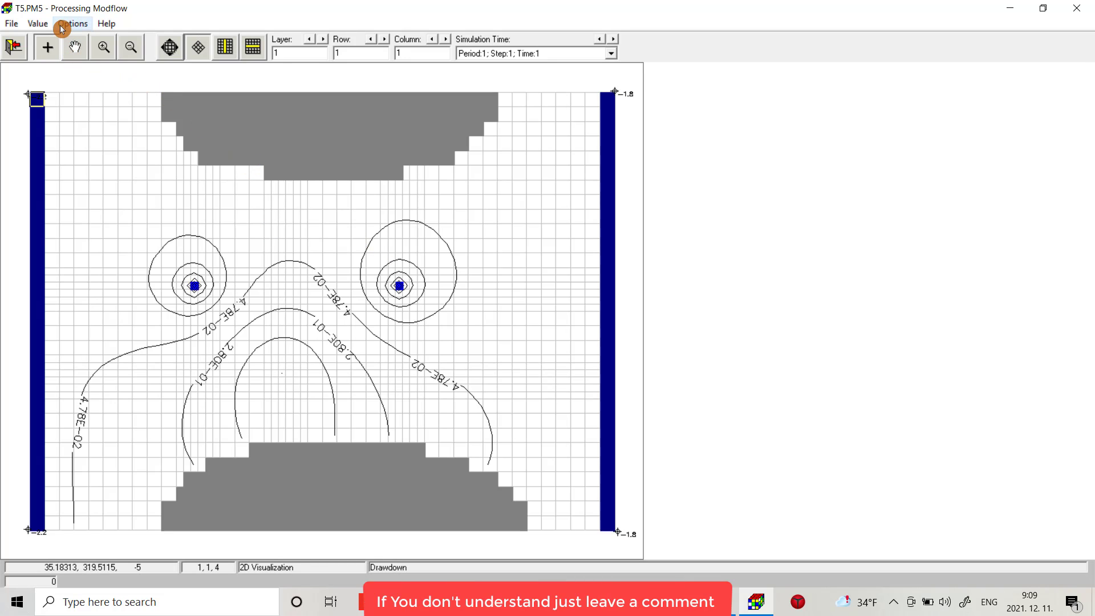
Step: Set the drawdown contour levels from -1.6 to 0.7 at an interval of 0.05
{"action": "left_click", "coordinate": [72, 23]}
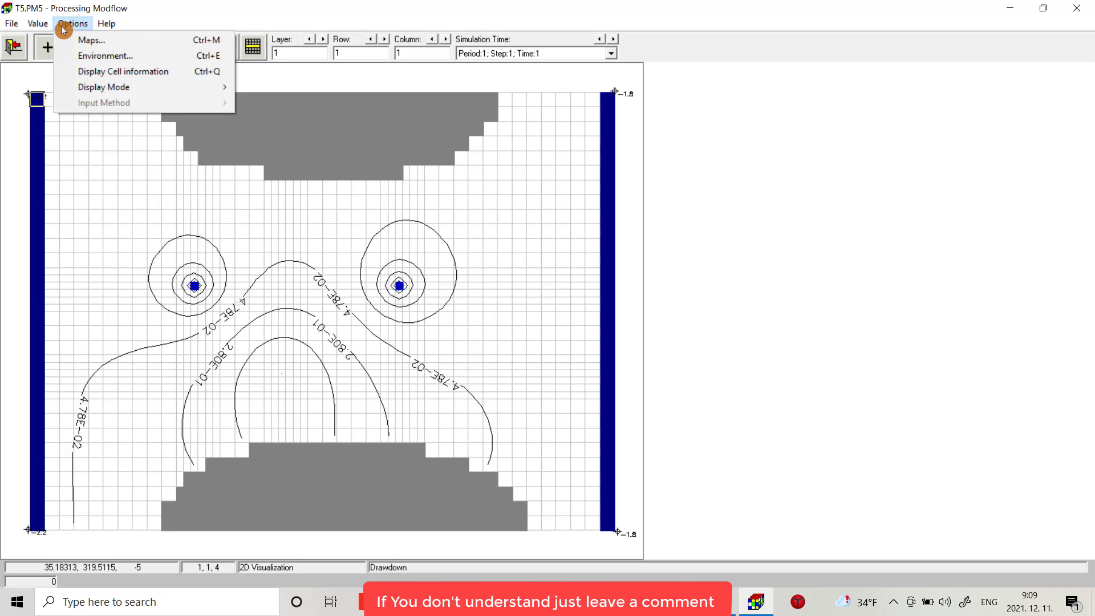
{"action": "left_click", "coordinate": [85, 51]}
{"action": "left_click", "coordinate": [830, 123]}
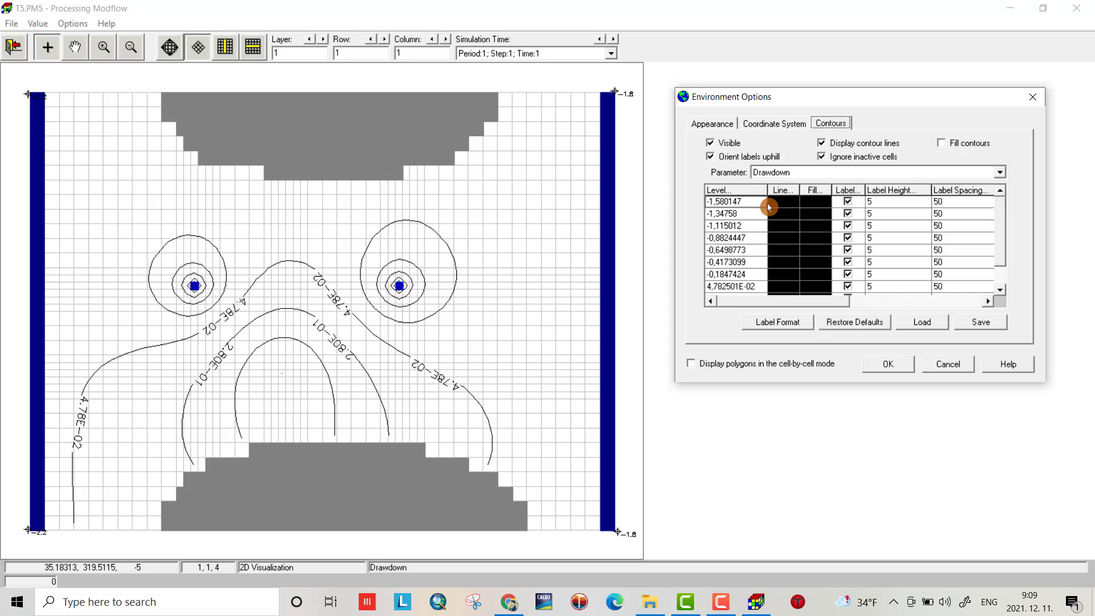
{"action": "left_click", "coordinate": [724, 192]}
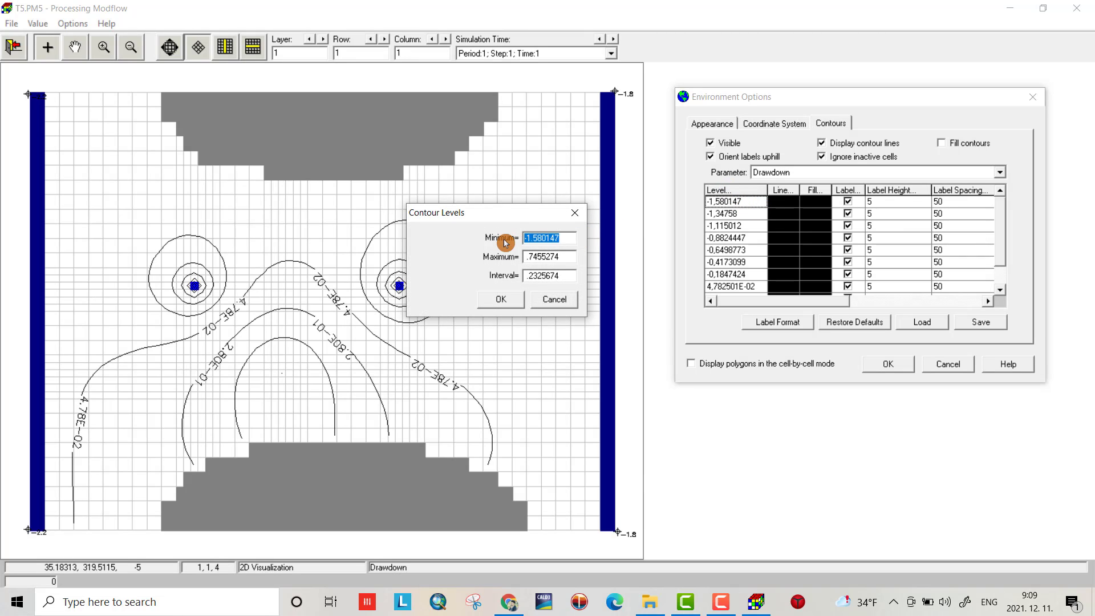
{"action": "type", "text": "-1.6"}
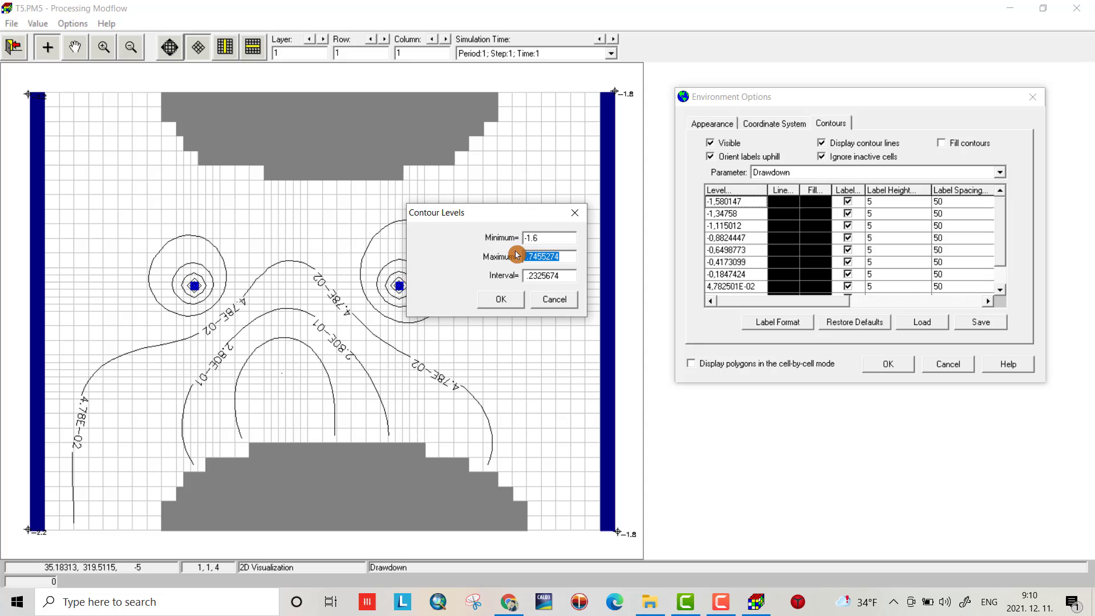
{"action": "type", "text": "0.7"}
{"action": "double_click", "coordinate": [542, 274]}
{"action": "type", "text": "0"}
{"action": "left_click", "coordinate": [504, 299]}
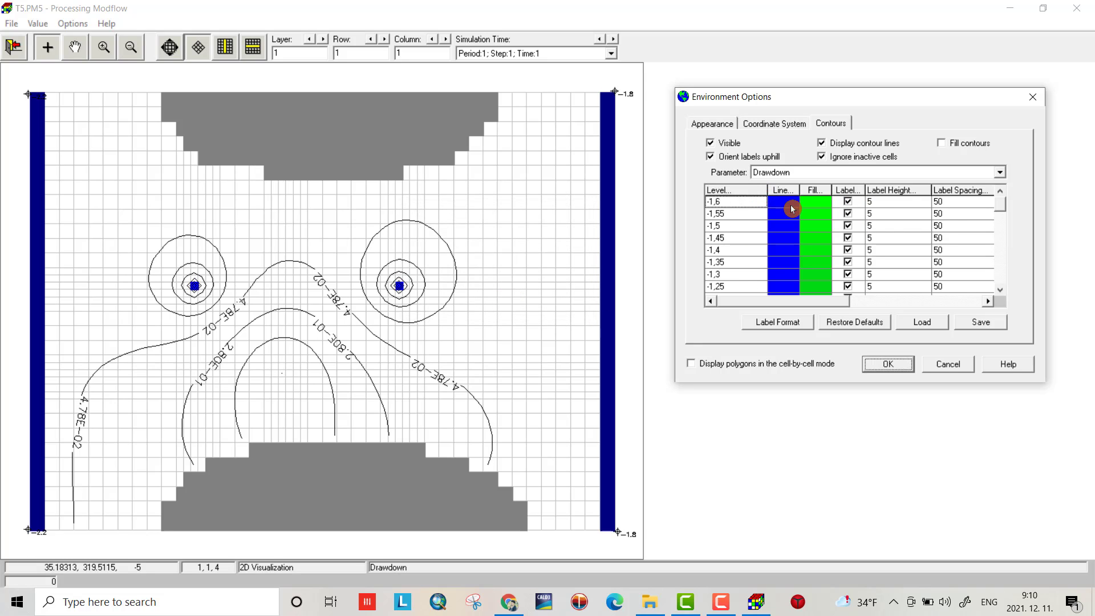
{"action": "left_click_drag", "start_coordinate": [1000, 206], "coordinate": [1000, 231]}
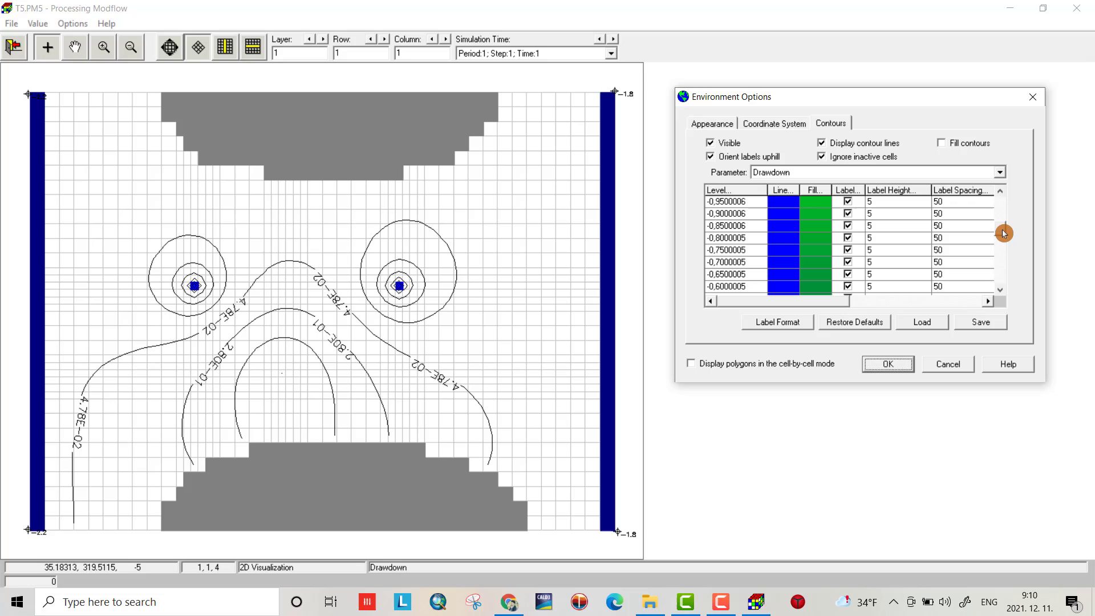
Step: Give the near-zero drawdown level a red contour line colour
{"action": "left_click", "coordinate": [1000, 290]}
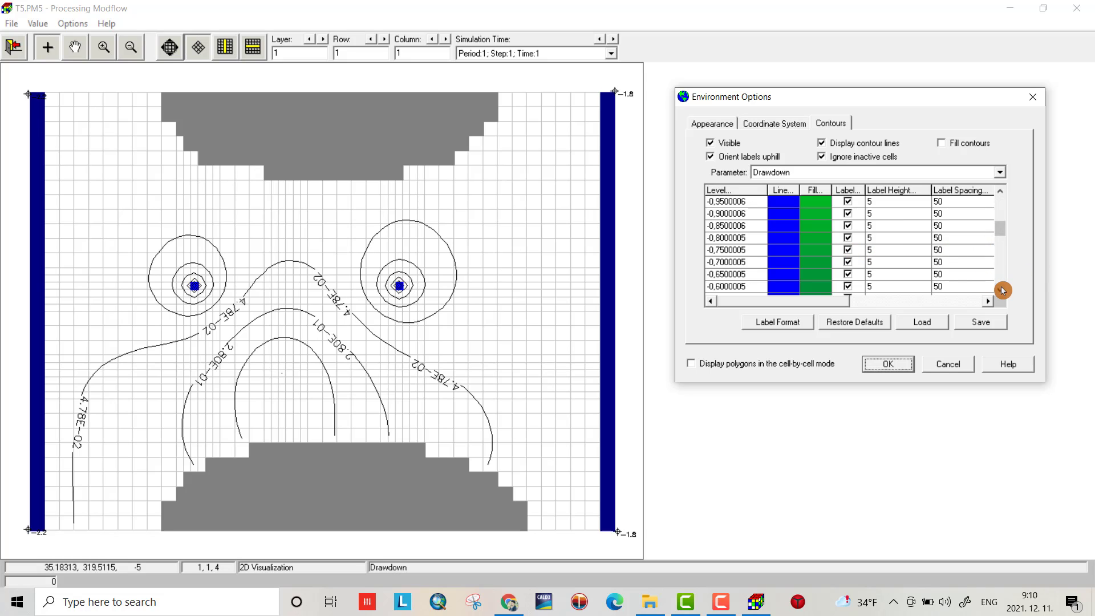
{"action": "left_click", "coordinate": [1002, 290]}
{"action": "left_click", "coordinate": [1002, 290]}
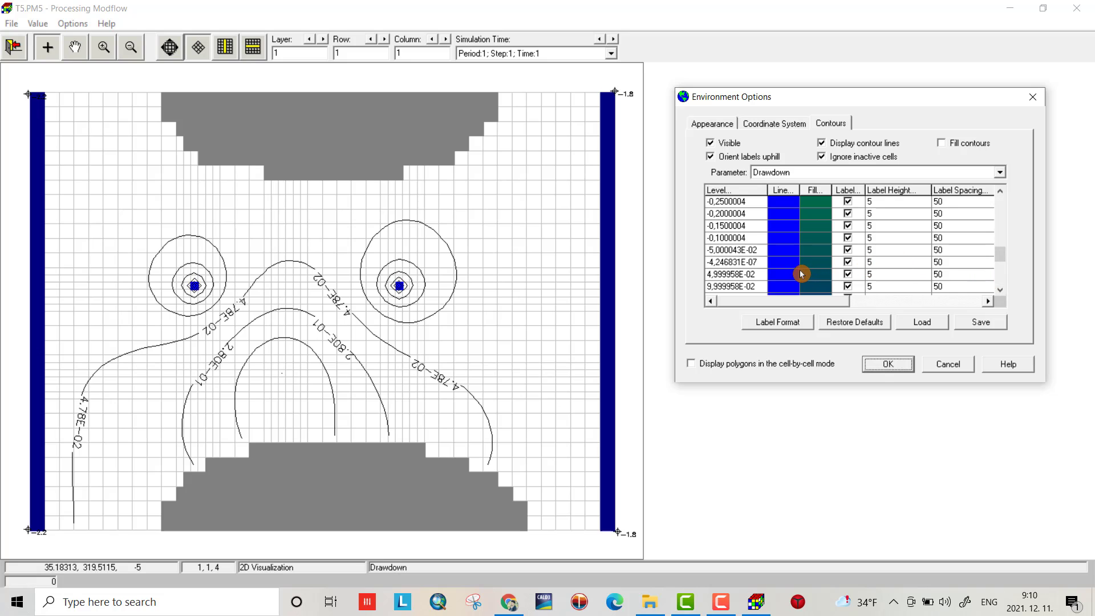
{"action": "left_click", "coordinate": [790, 264]}
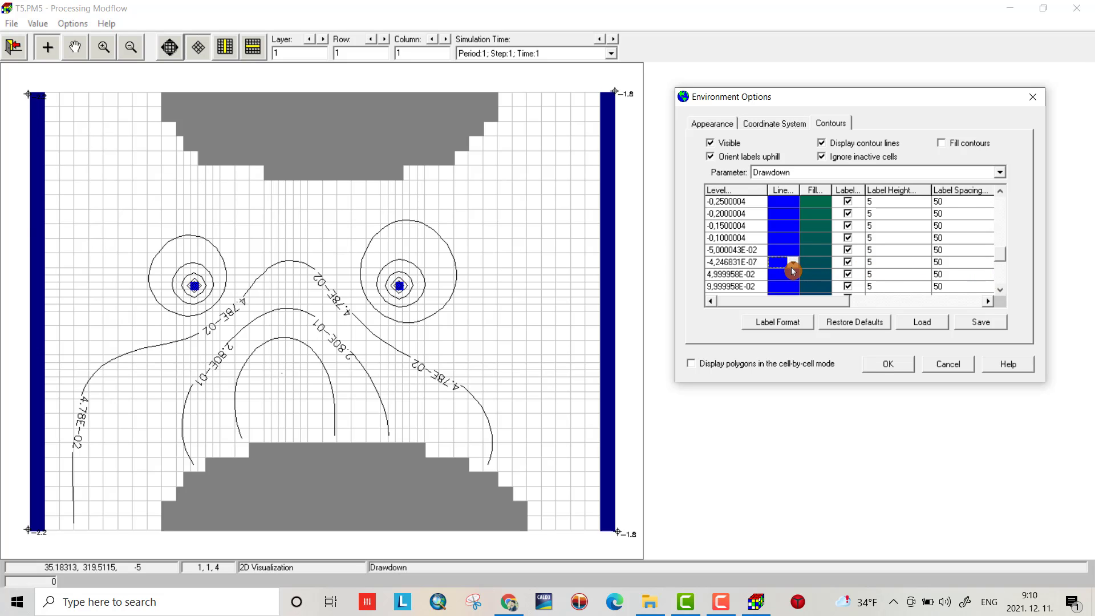
{"action": "left_click", "coordinate": [792, 263]}
{"action": "left_click", "coordinate": [16, 58]}
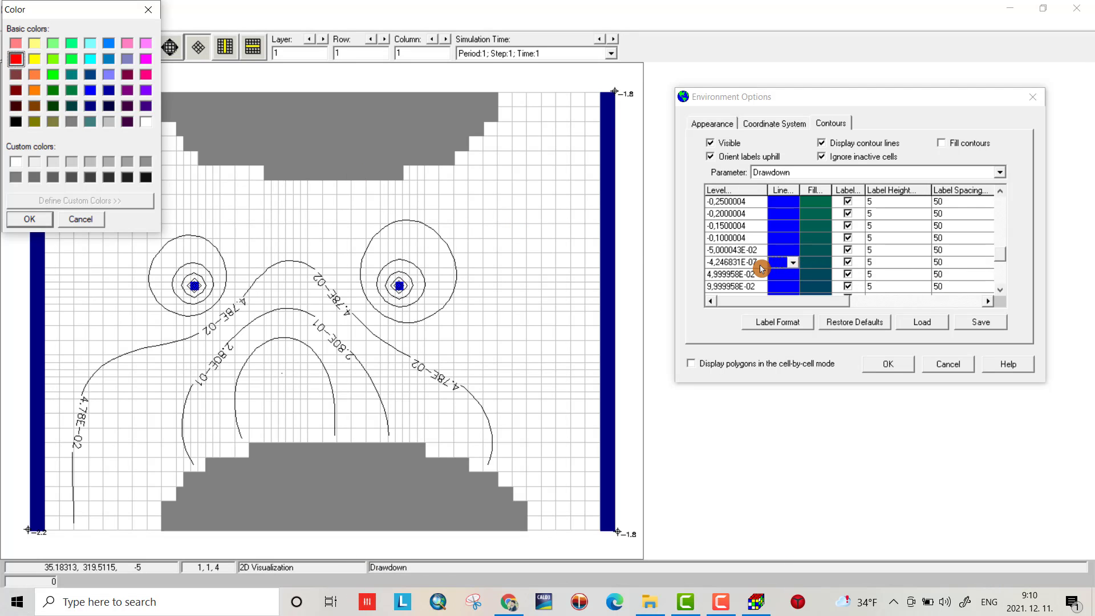
{"action": "left_click", "coordinate": [29, 219]}
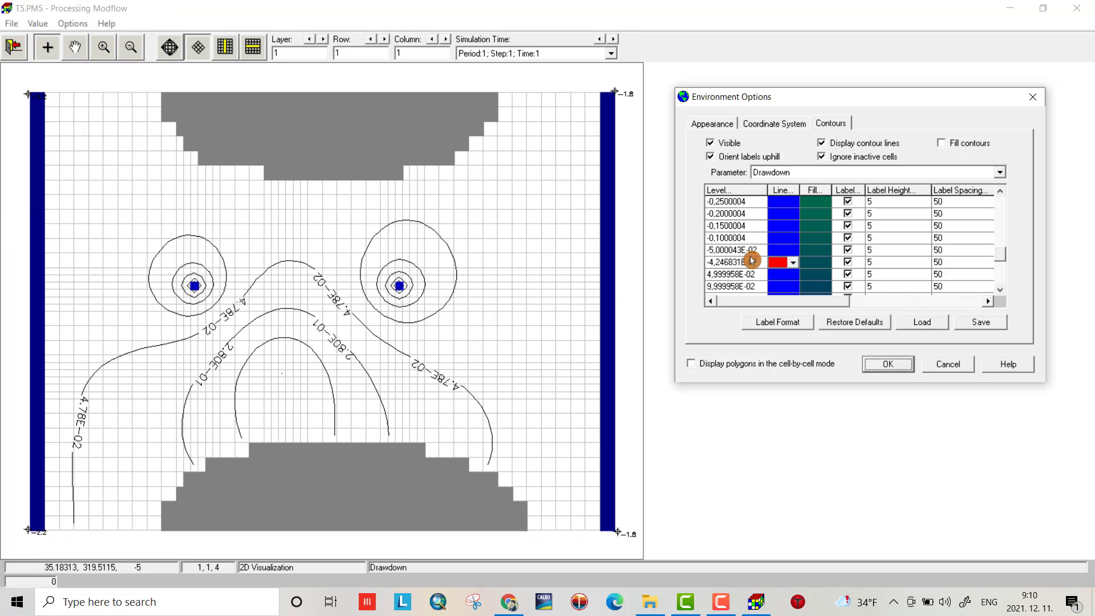
Step: Change that level's value to exactly 0 and redraw the drawdown map
{"action": "left_click", "coordinate": [745, 262]}
{"action": "left_click", "coordinate": [745, 261]}
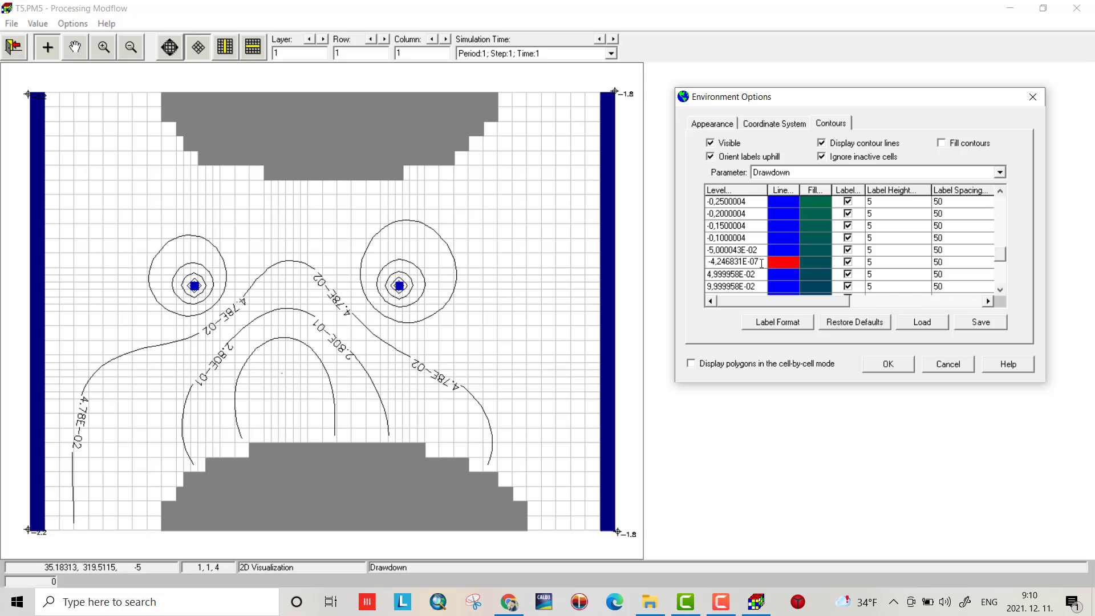
{"action": "left_click_drag", "start_coordinate": [762, 261], "coordinate": [707, 261]}
{"action": "type", "text": "0"}
{"action": "left_click", "coordinate": [887, 363]}
{"action": "key", "text": "Return"}
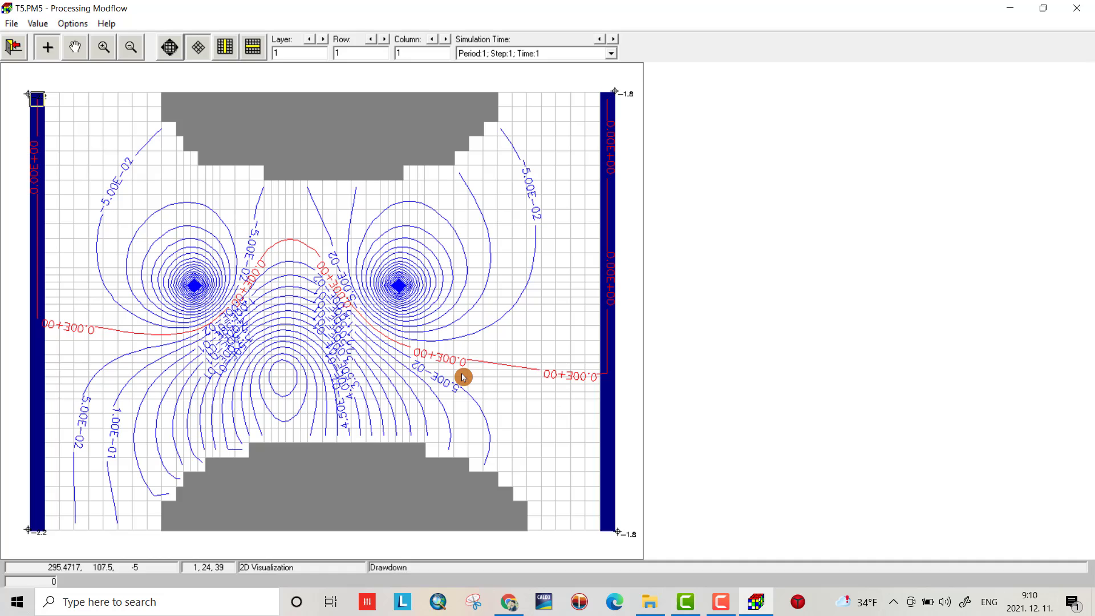
Step: Show the layer 2 drawdown map with its red zero-drawdown line
{"action": "left_click", "coordinate": [322, 40]}
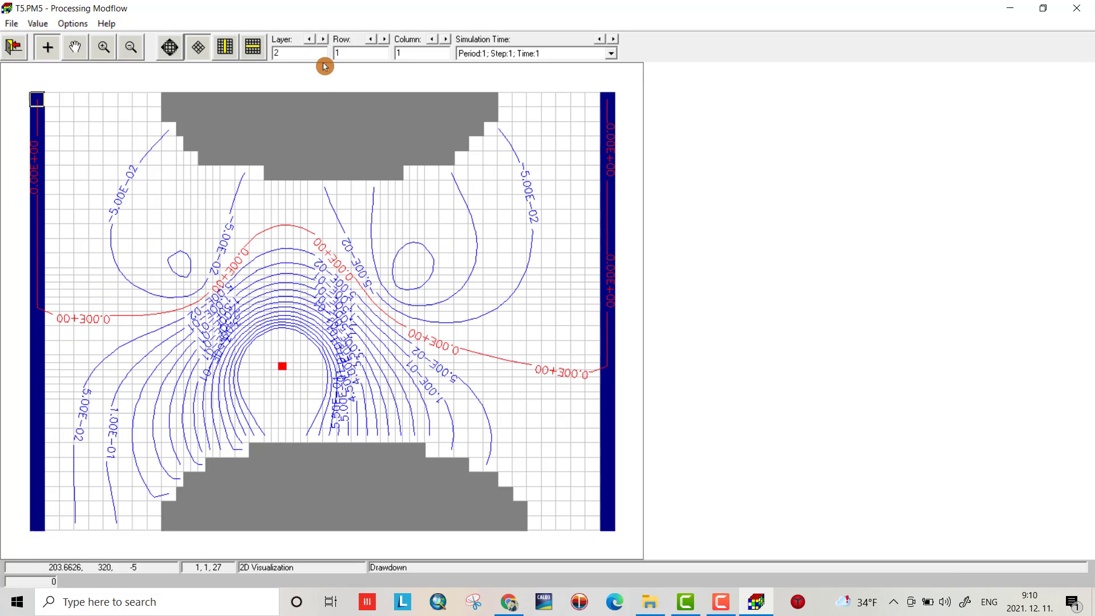